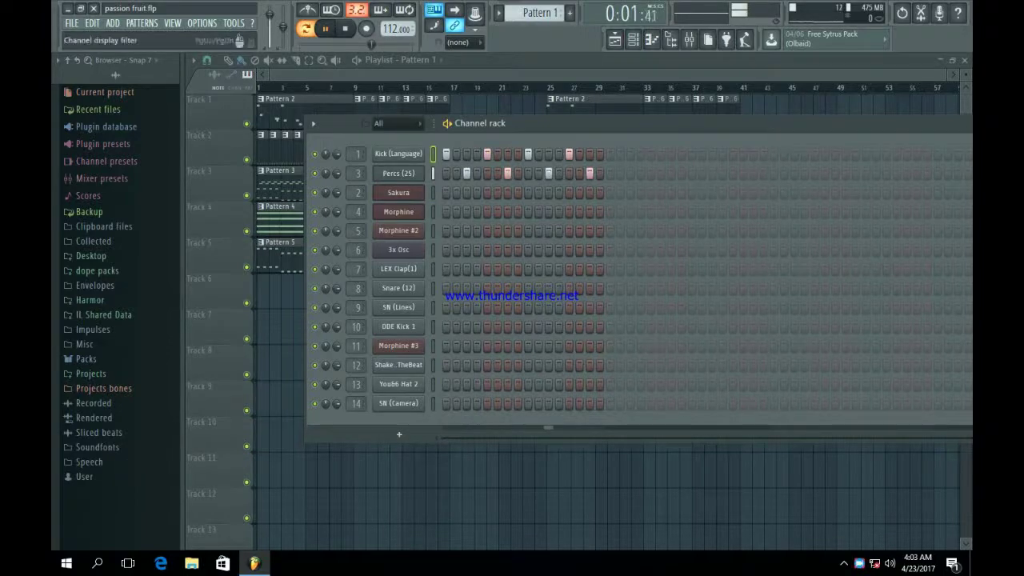
Inspect the sampler settings of the Kick (Language) and Percs (25) channels in Pattern 1.
{"action": "left_click", "coordinate": [399, 154]}
{"action": "left_click", "coordinate": [398, 153]}
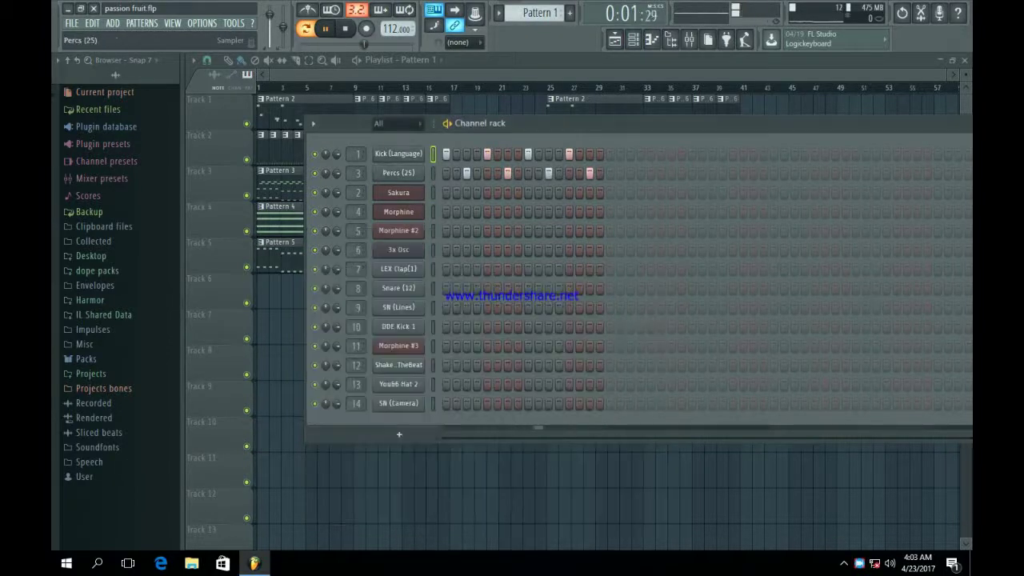
{"action": "left_click", "coordinate": [399, 173]}
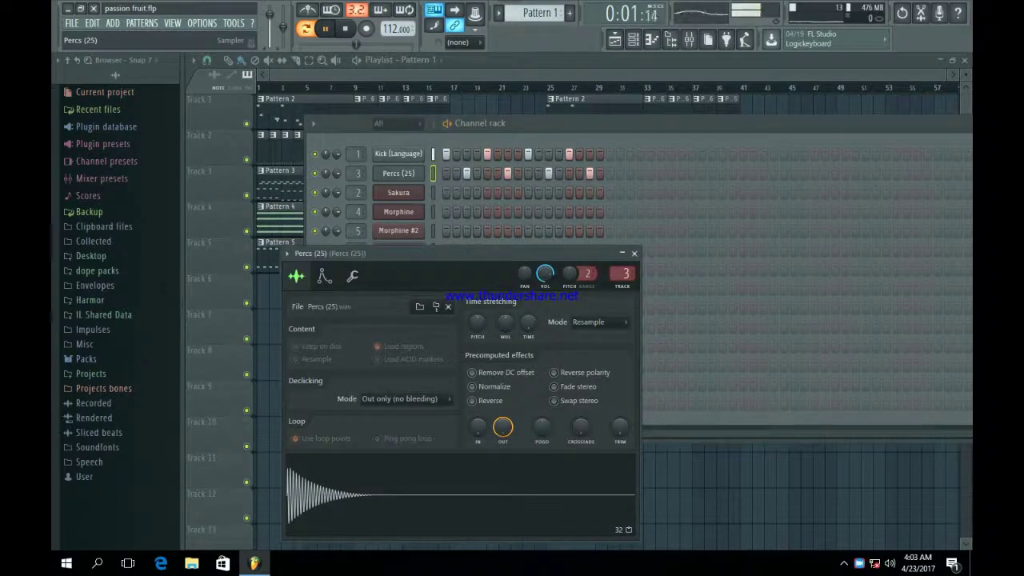
{"action": "left_click", "coordinate": [399, 173]}
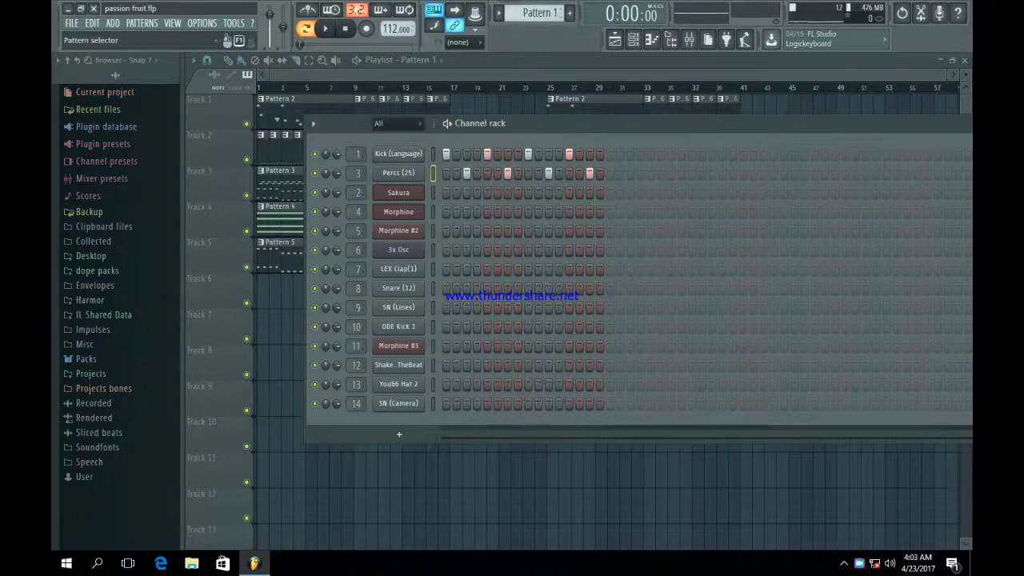
Switch to Pattern 2 and review the Sakura channel's piano roll notes and synth settings.
{"action": "scroll", "coordinate": [540, 13], "scroll_direction": "up", "scroll_amount": 1}
{"action": "left_click", "coordinate": [497, 192]}
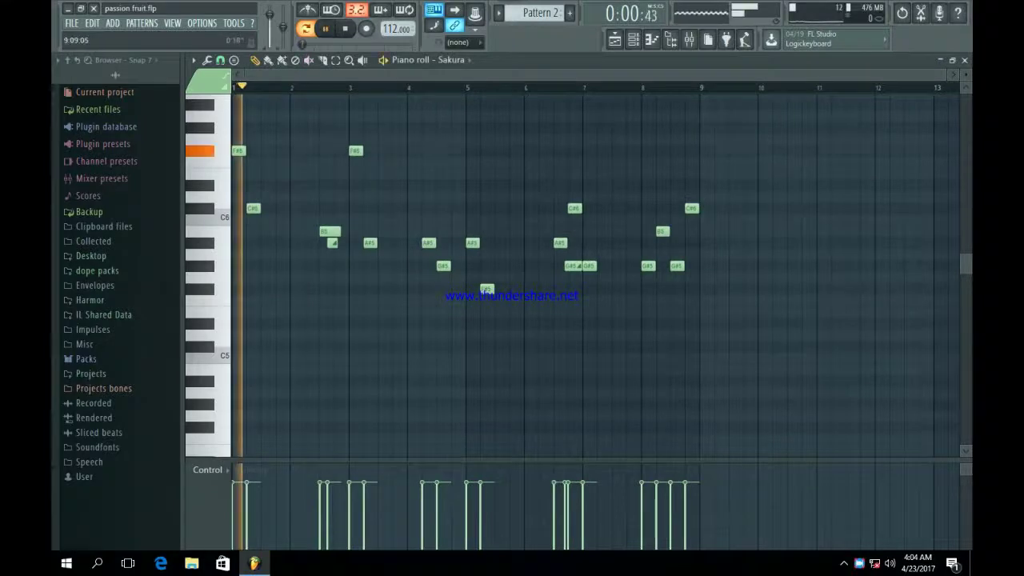
{"action": "key", "text": "F6"}
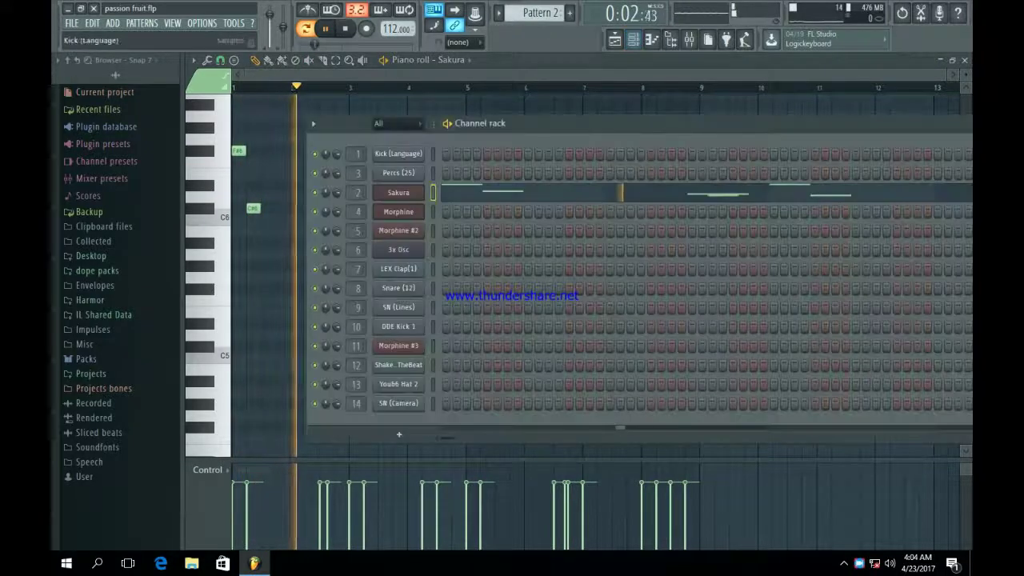
{"action": "left_click", "coordinate": [399, 192]}
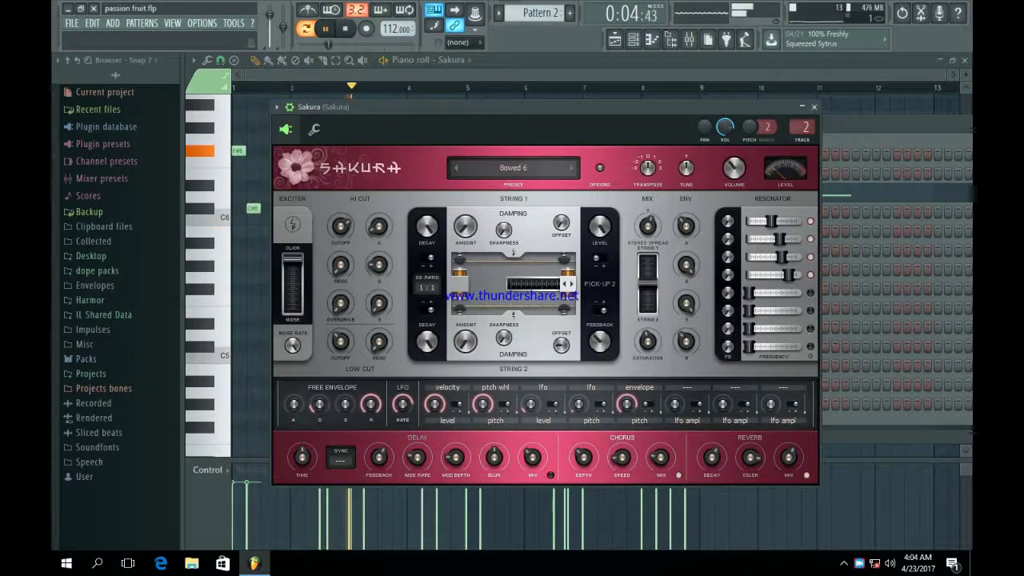
{"action": "left_click", "coordinate": [814, 106]}
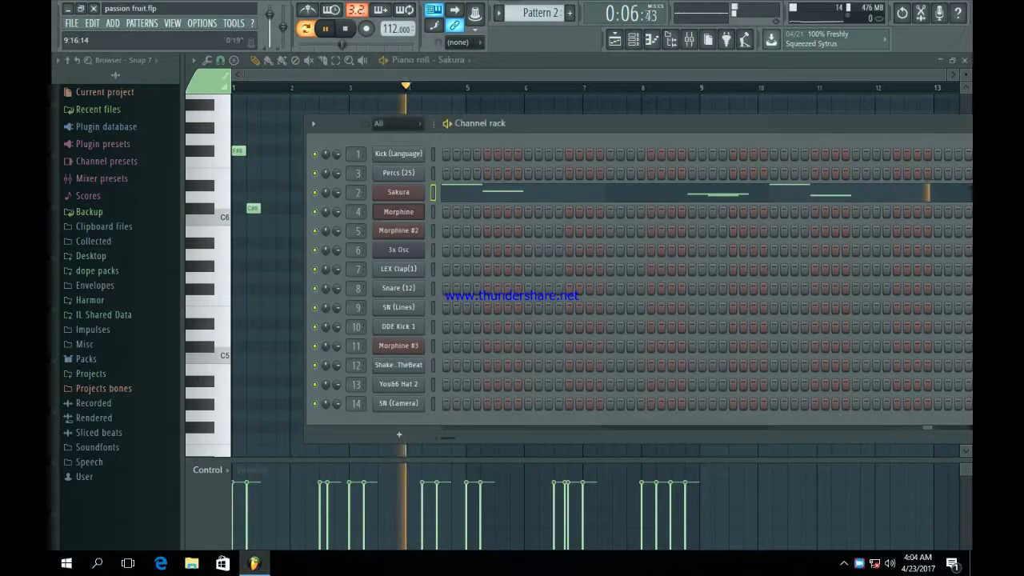
Inspect the Fruity Parametric EQ 2 and both Effector plugins on the Sakura mixer track.
{"action": "left_click", "coordinate": [689, 39]}
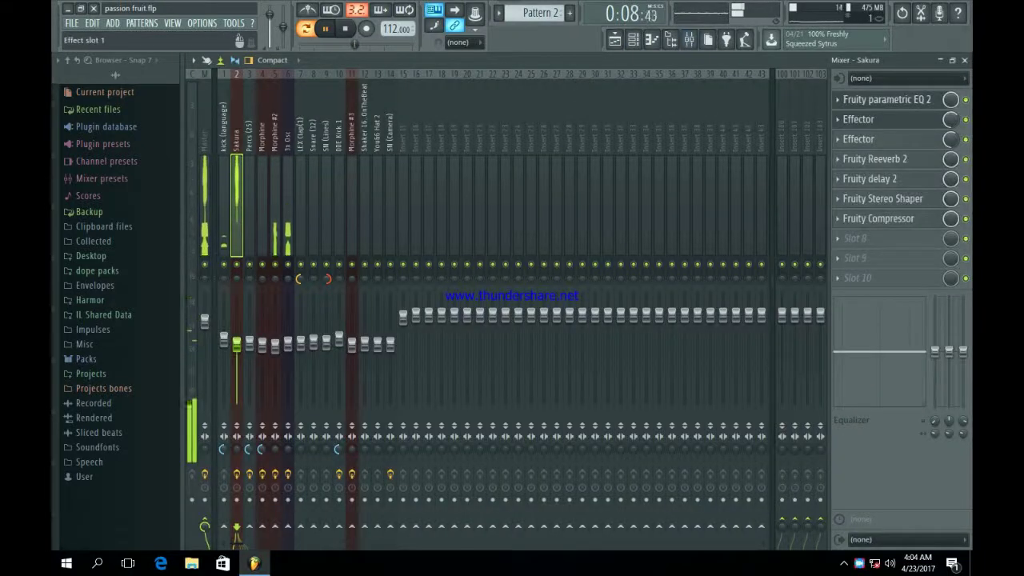
{"action": "left_click", "coordinate": [886, 100]}
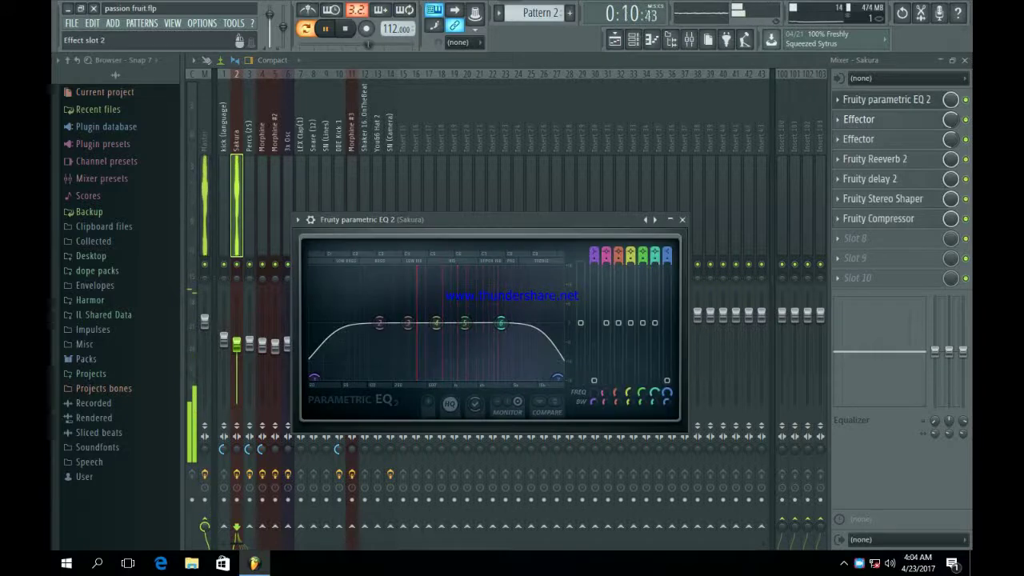
{"action": "left_click", "coordinate": [886, 99]}
{"action": "left_click", "coordinate": [859, 120]}
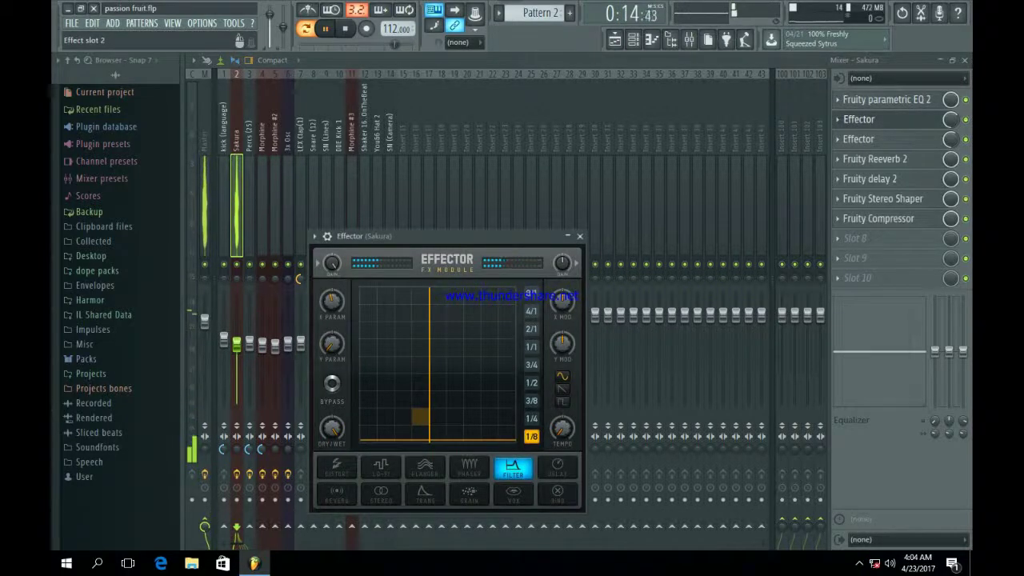
{"action": "left_click", "coordinate": [858, 139]}
{"action": "left_click", "coordinate": [859, 138]}
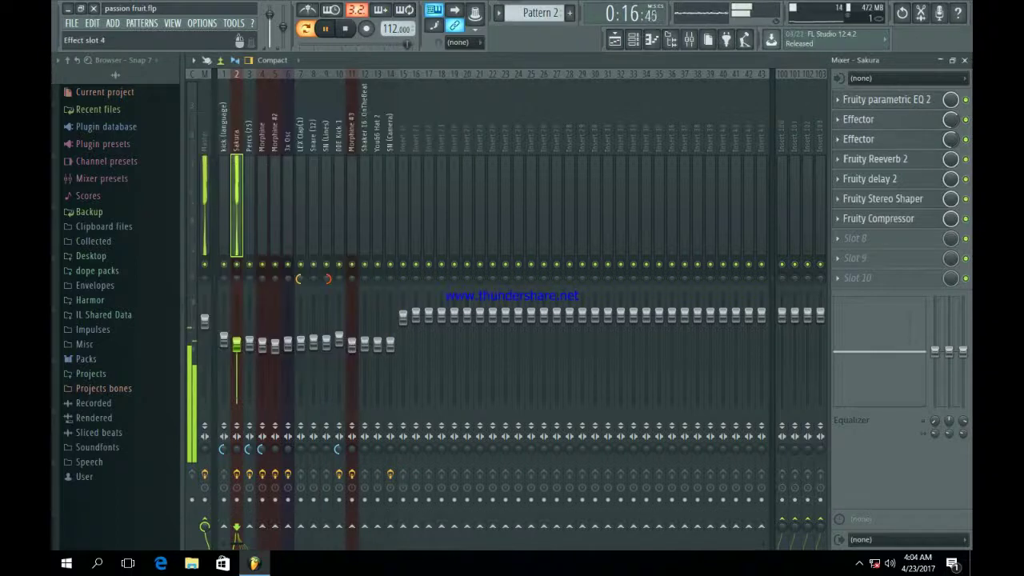
Inspect the Reeverb 2, Delay 2, Compressor and Stereo Shaper effects on the Sakura mixer track.
{"action": "left_click", "coordinate": [875, 158]}
{"action": "left_click", "coordinate": [875, 159]}
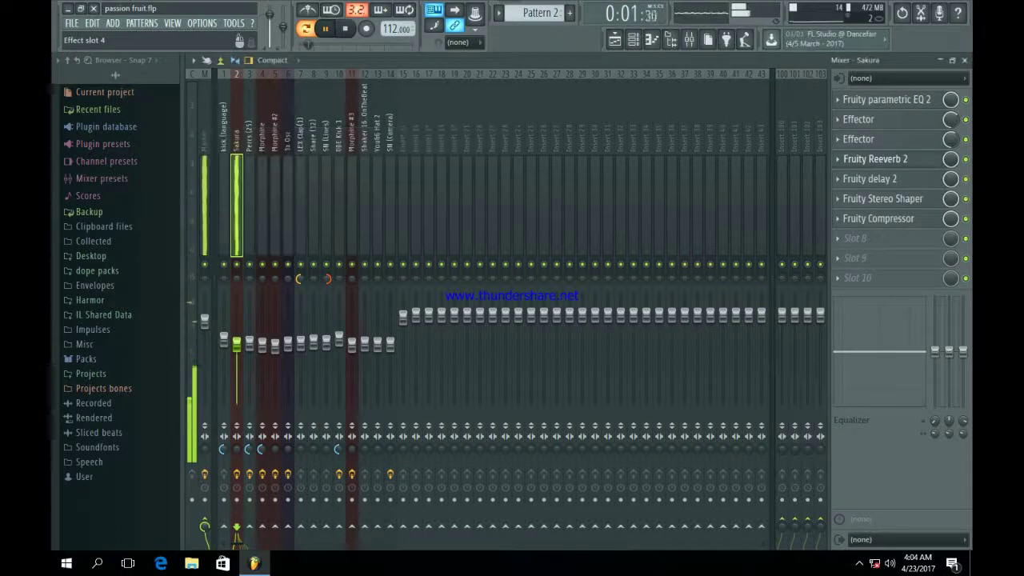
{"action": "left_click", "coordinate": [872, 178]}
{"action": "left_click", "coordinate": [873, 179]}
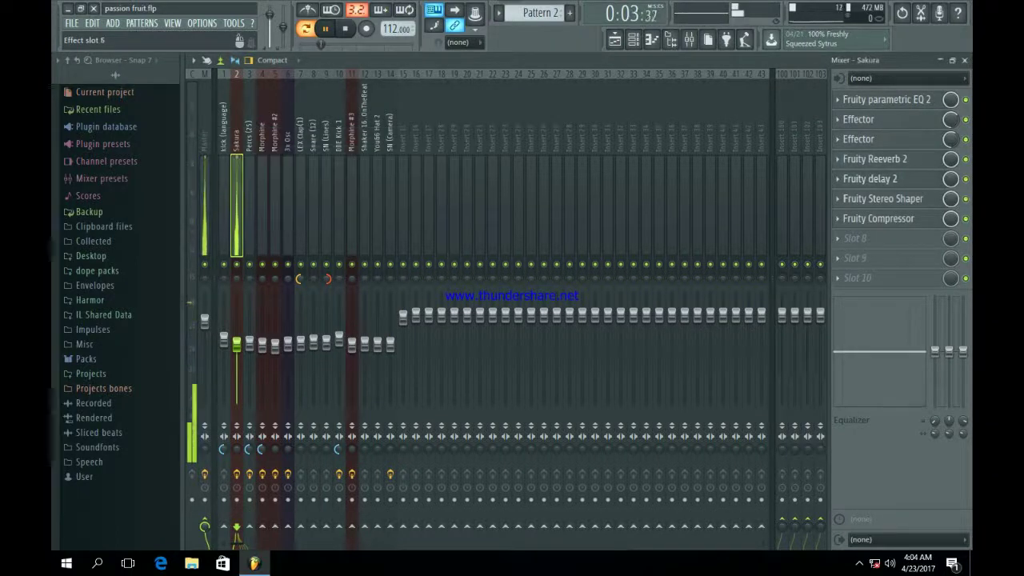
{"action": "left_click", "coordinate": [878, 219]}
{"action": "left_click", "coordinate": [878, 218]}
{"action": "left_click", "coordinate": [883, 199]}
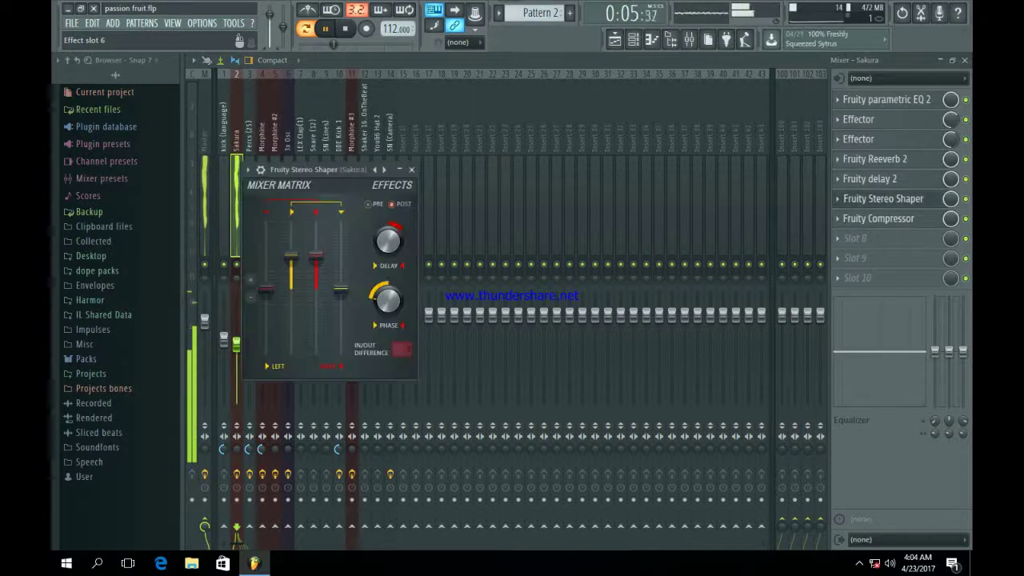
{"action": "left_click", "coordinate": [883, 199]}
Reopen Sakura's piano roll and show the whole Pattern 2 melody.
{"action": "left_click", "coordinate": [633, 40]}
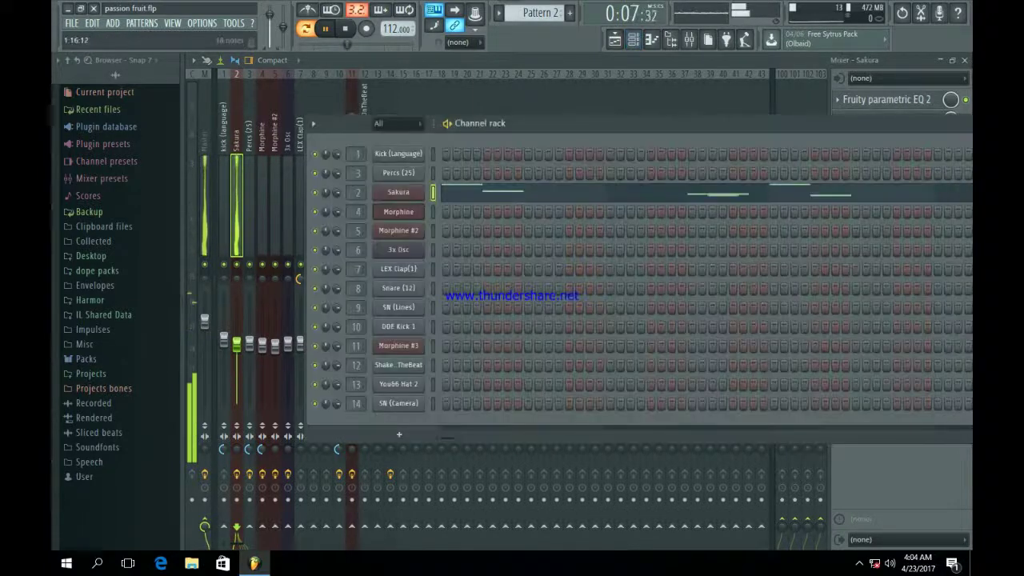
{"action": "left_click", "coordinate": [557, 192]}
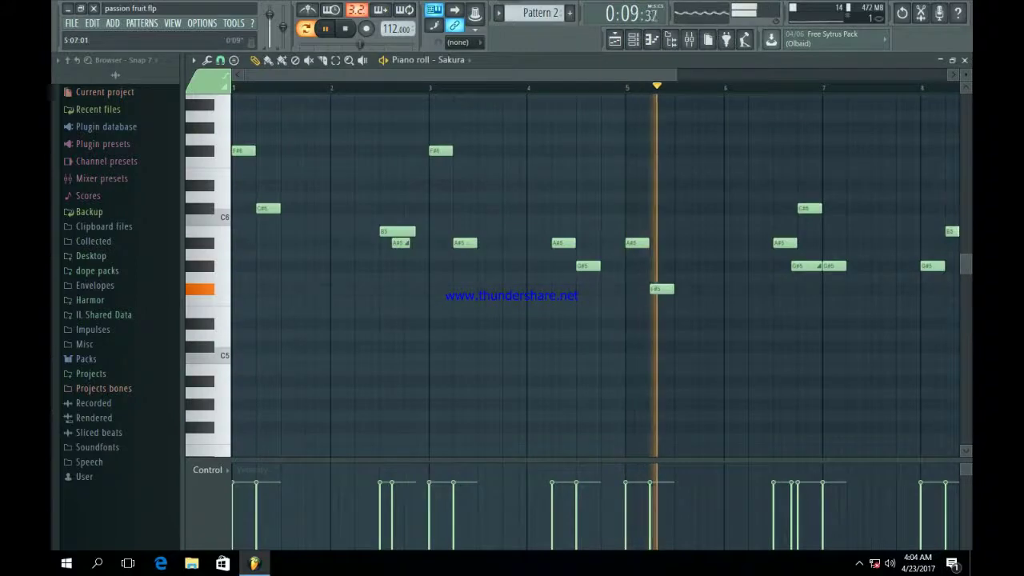
{"action": "scroll", "coordinate": [550, 88], "scroll_direction": "down", "scroll_amount": 3}
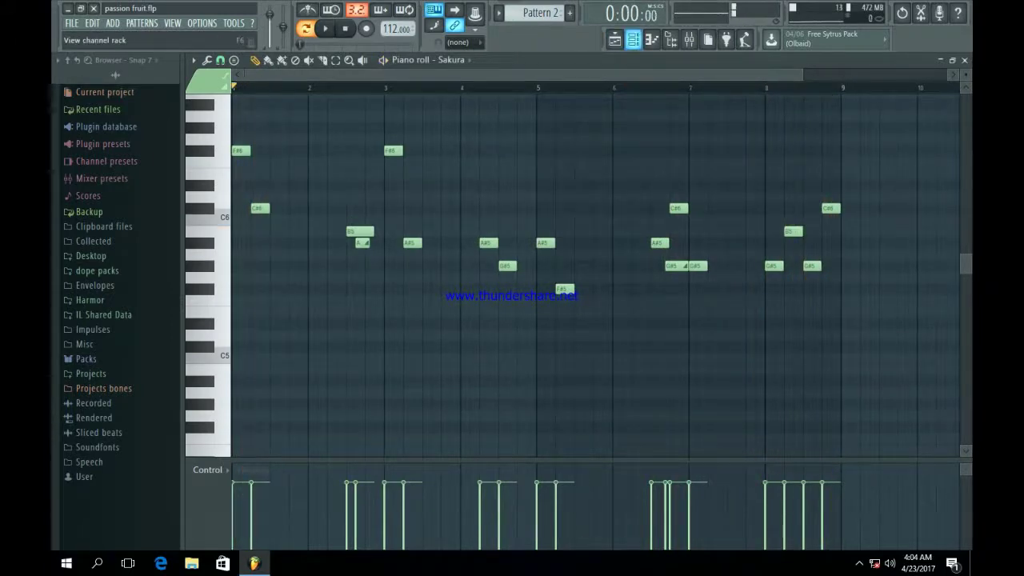
Switch to Pattern 3 and examine the Morphine channel's notes across their full pitch range in the piano roll.
{"action": "left_click", "coordinate": [633, 39]}
{"action": "left_click", "coordinate": [518, 213]}
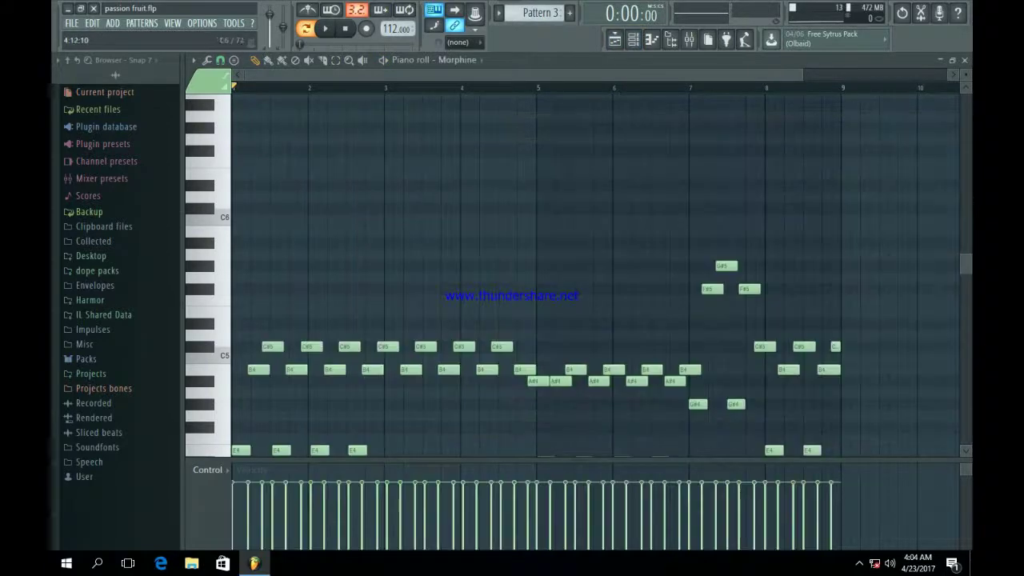
{"action": "scroll", "coordinate": [512, 173], "scroll_direction": "down", "scroll_amount": 3}
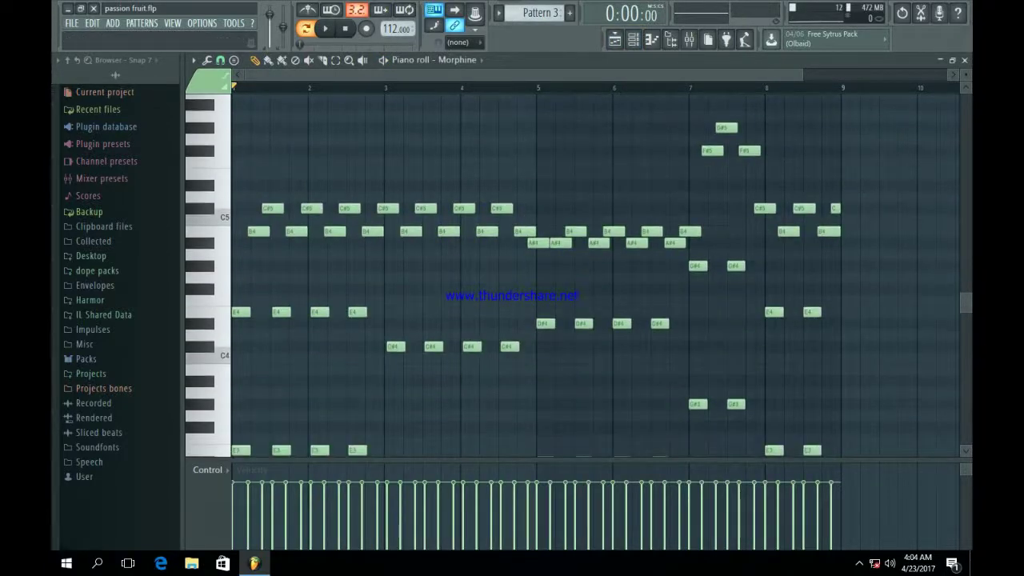
{"action": "scroll", "coordinate": [567, 276], "scroll_direction": "down", "scroll_amount": 2}
{"action": "scroll", "coordinate": [566, 276], "scroll_direction": "up", "scroll_amount": 1}
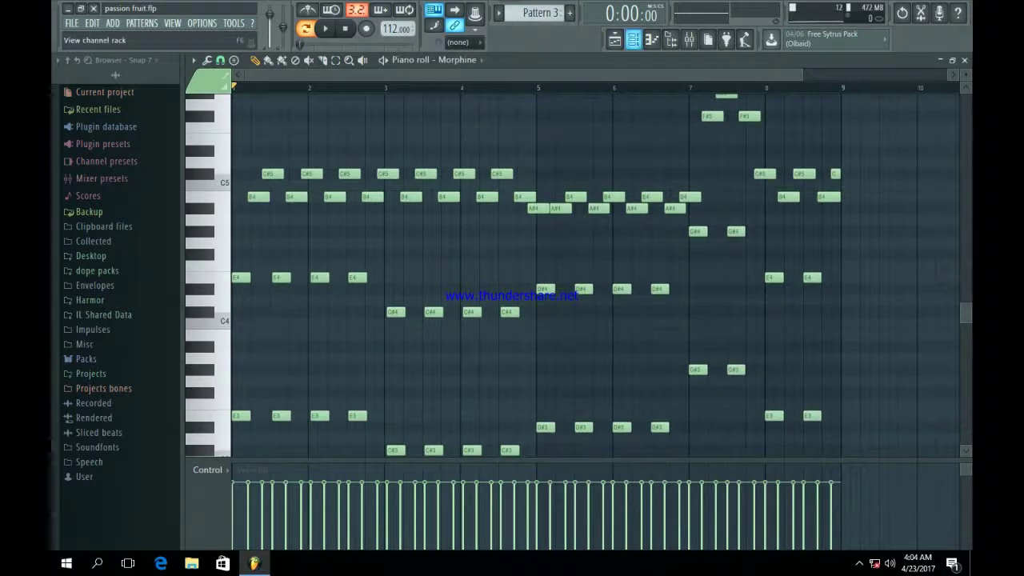
Open the Morphine channel and inspect its main synthesizer page, then close the plugin.
{"action": "left_click", "coordinate": [633, 40]}
{"action": "left_click", "coordinate": [399, 211]}
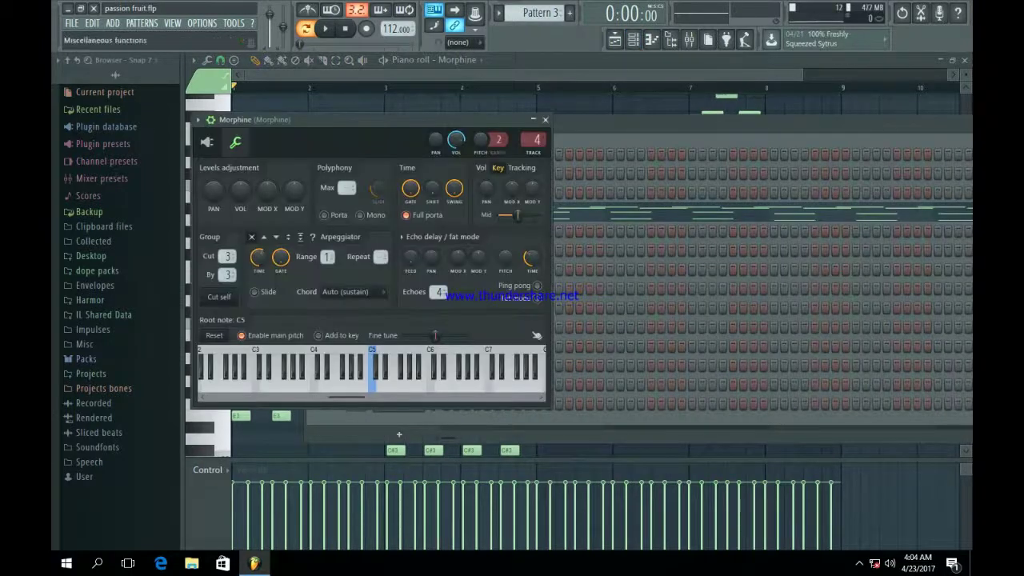
{"action": "left_click", "coordinate": [208, 143]}
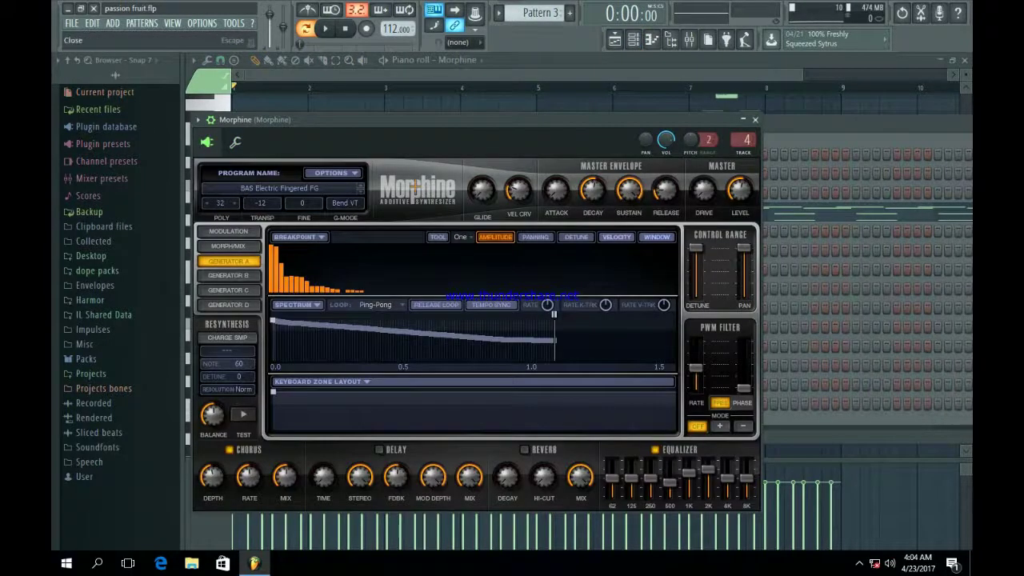
{"action": "left_click", "coordinate": [755, 119]}
Play Pattern 3 and follow Morphine's high and low notes in the piano roll.
{"action": "left_click", "coordinate": [633, 40]}
{"action": "left_click", "coordinate": [325, 28]}
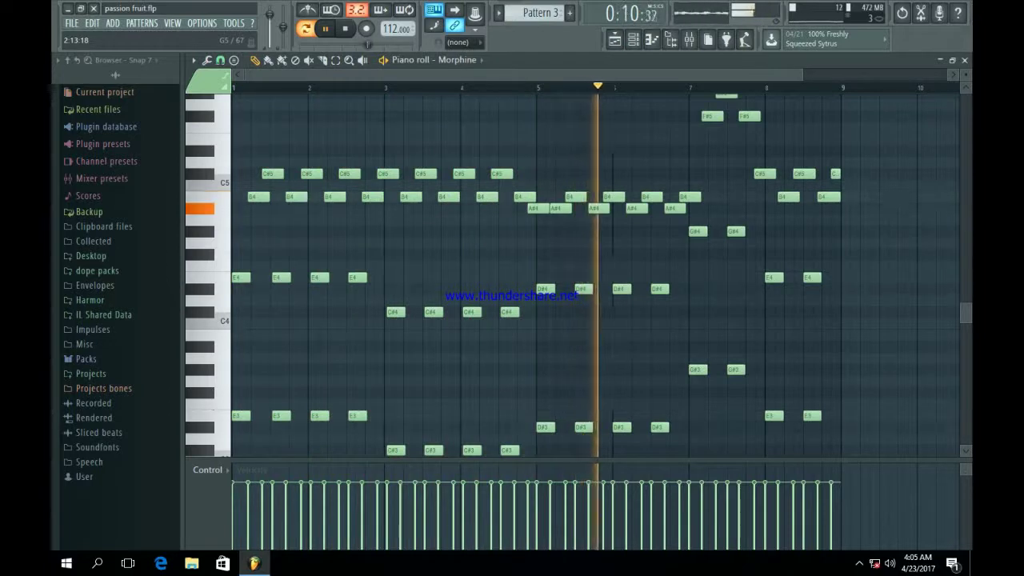
{"action": "scroll", "coordinate": [596, 272], "scroll_direction": "up", "scroll_amount": 3}
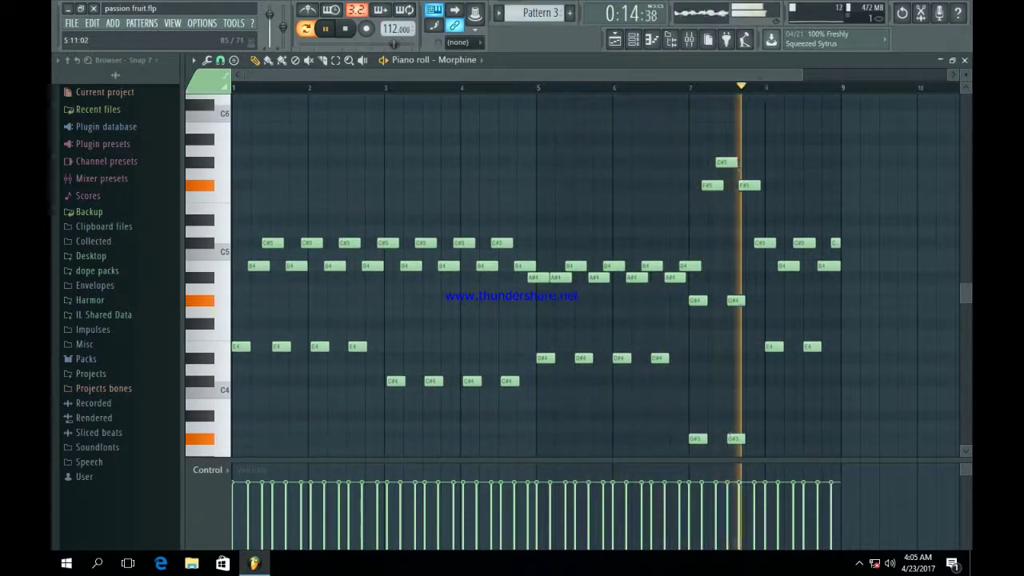
{"action": "scroll", "coordinate": [596, 272], "scroll_direction": "down", "scroll_amount": 3}
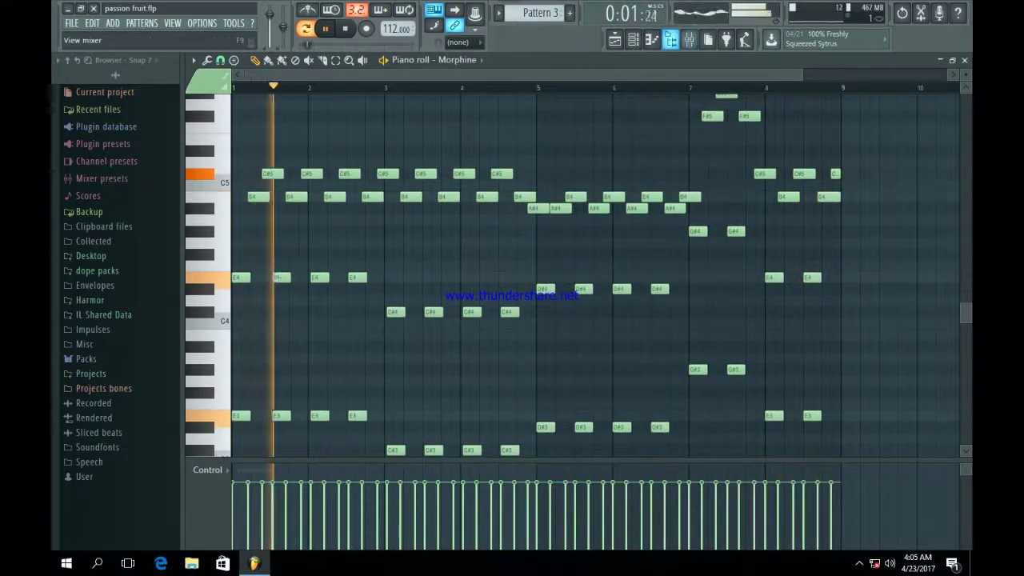
Inspect the Parametric EQ 2, Stereo Shaper, Reeverb 2 and Compressor effects on the Morphine mixer track.
{"action": "left_click", "coordinate": [689, 39]}
{"action": "left_click", "coordinate": [886, 99]}
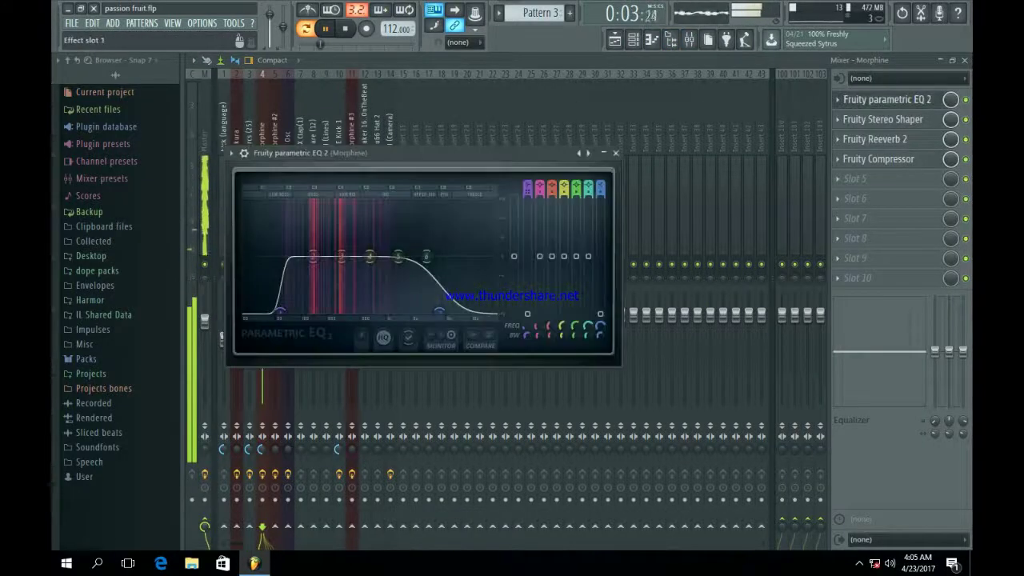
{"action": "left_click", "coordinate": [886, 99]}
{"action": "left_click", "coordinate": [884, 120]}
{"action": "left_click", "coordinate": [883, 119]}
{"action": "left_click", "coordinate": [875, 139]}
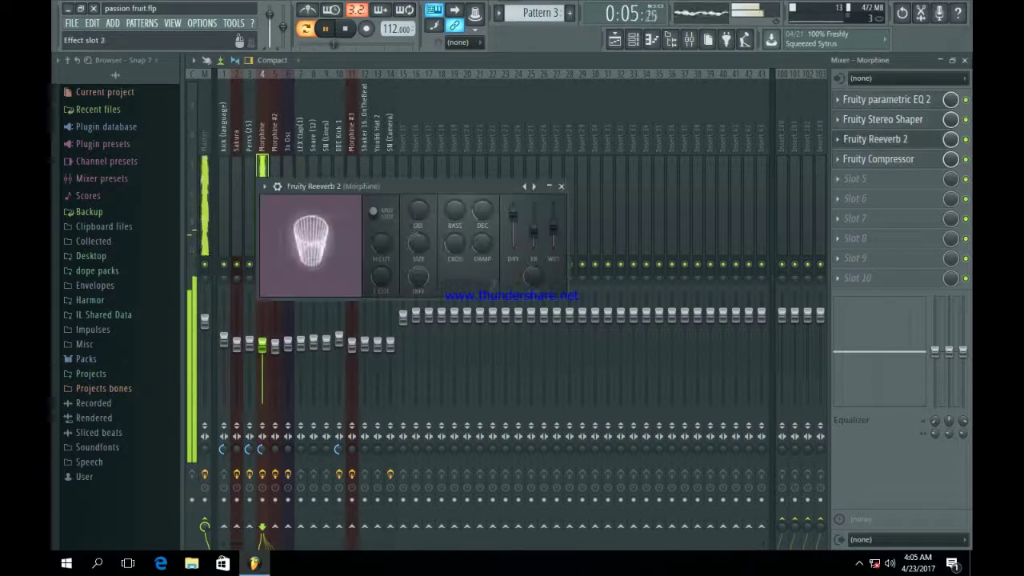
{"action": "left_click", "coordinate": [875, 139]}
{"action": "left_click", "coordinate": [879, 159]}
{"action": "left_click", "coordinate": [878, 160]}
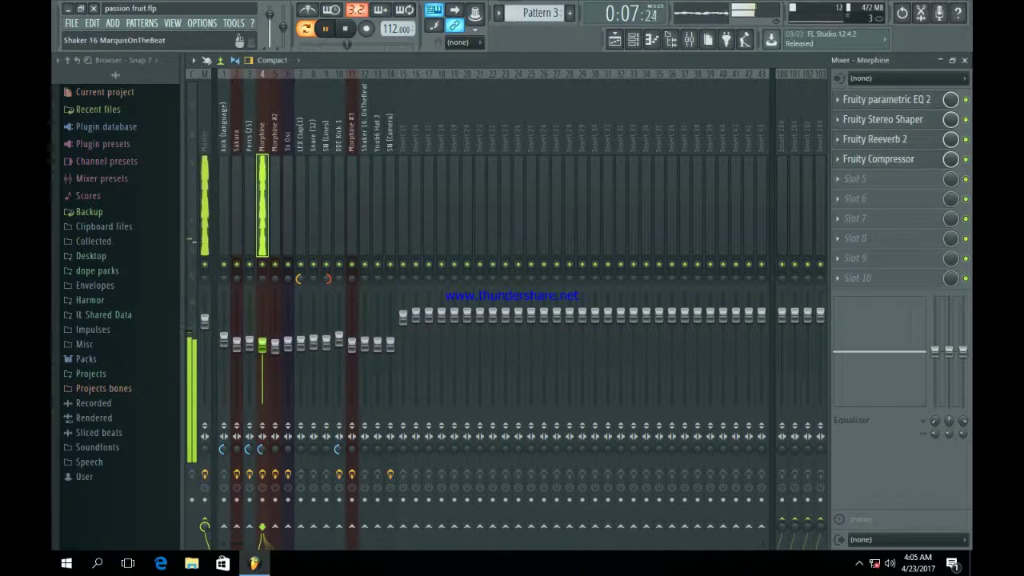
Switch to Pattern 4 and inspect the Morphine #2 synthesizer settings.
{"action": "left_click", "coordinate": [633, 39]}
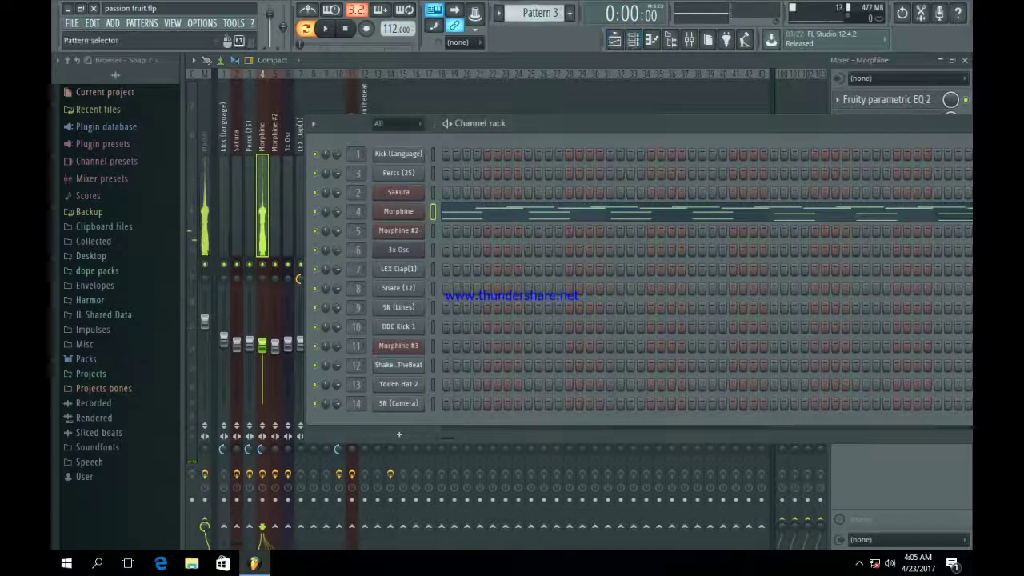
{"action": "scroll", "coordinate": [542, 13], "scroll_direction": "up", "scroll_amount": 1}
{"action": "left_click", "coordinate": [398, 231]}
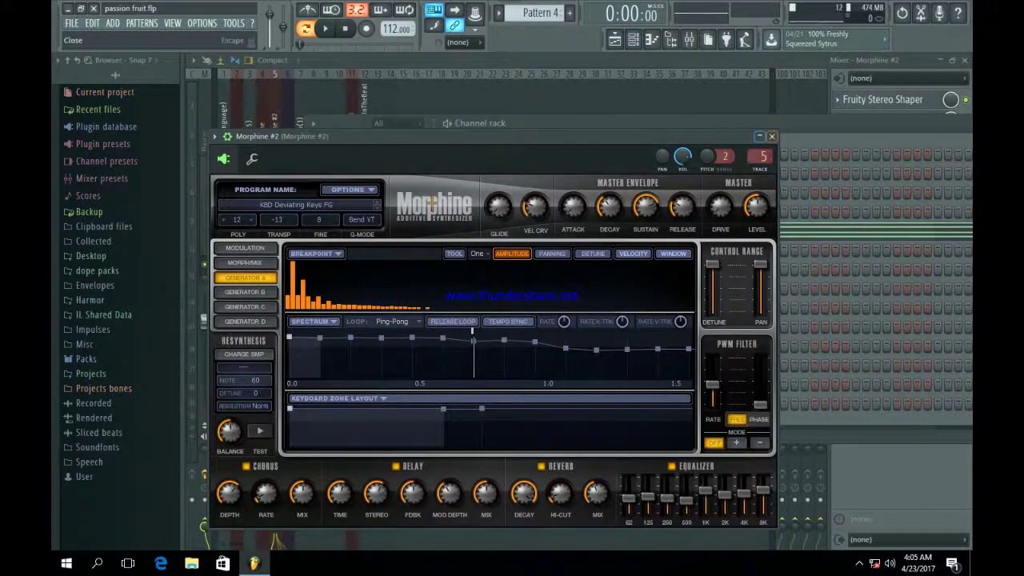
{"action": "left_click", "coordinate": [772, 137]}
Open the Morphine #2 chords in the piano roll and play Pattern 4 through before stopping playback.
{"action": "left_click", "coordinate": [704, 230]}
{"action": "scroll", "coordinate": [704, 230], "scroll_direction": "up", "scroll_amount": 1}
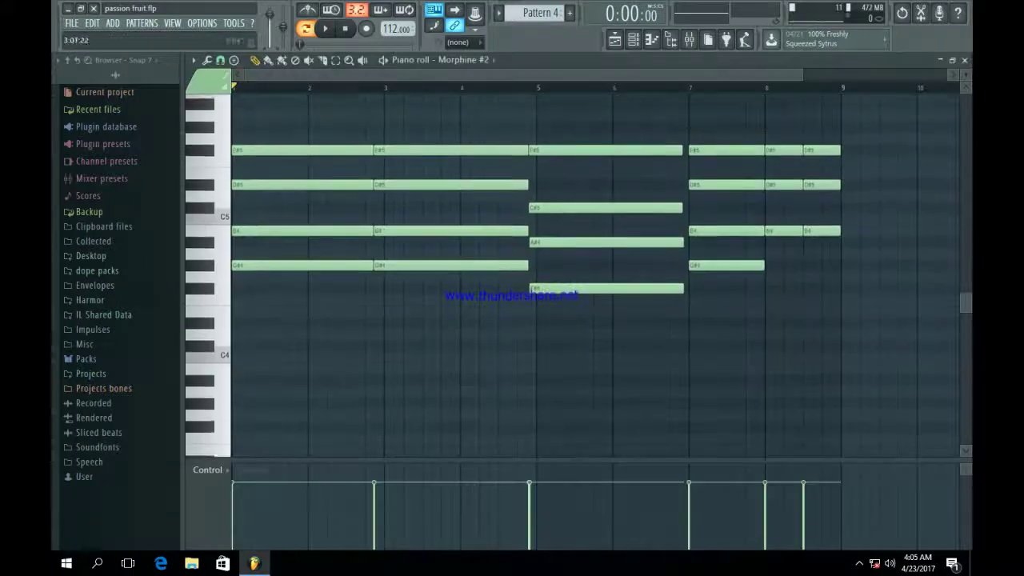
{"action": "key", "text": "space"}
{"action": "scroll", "coordinate": [512, 272], "scroll_direction": "up", "scroll_amount": 1}
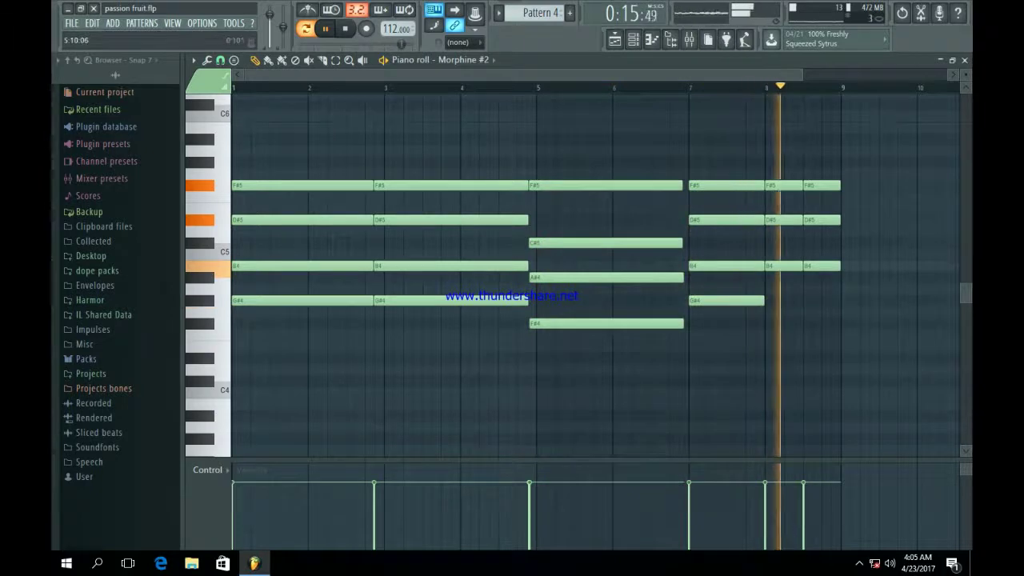
{"action": "key", "text": "space"}
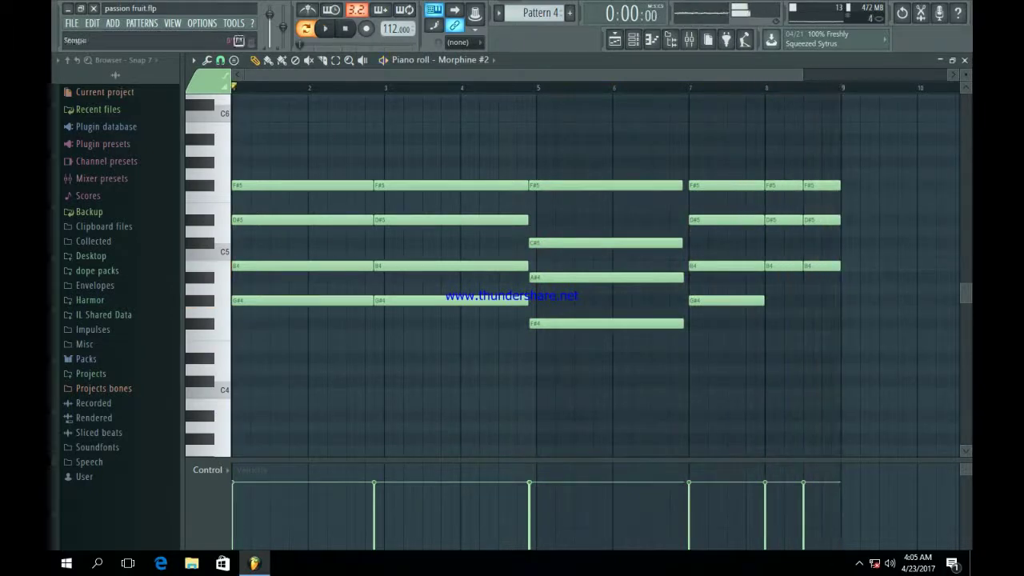
Switch to Pattern 5 and inspect the 3x Osc channel's volume envelope and oscillator settings.
{"action": "left_click", "coordinate": [633, 39]}
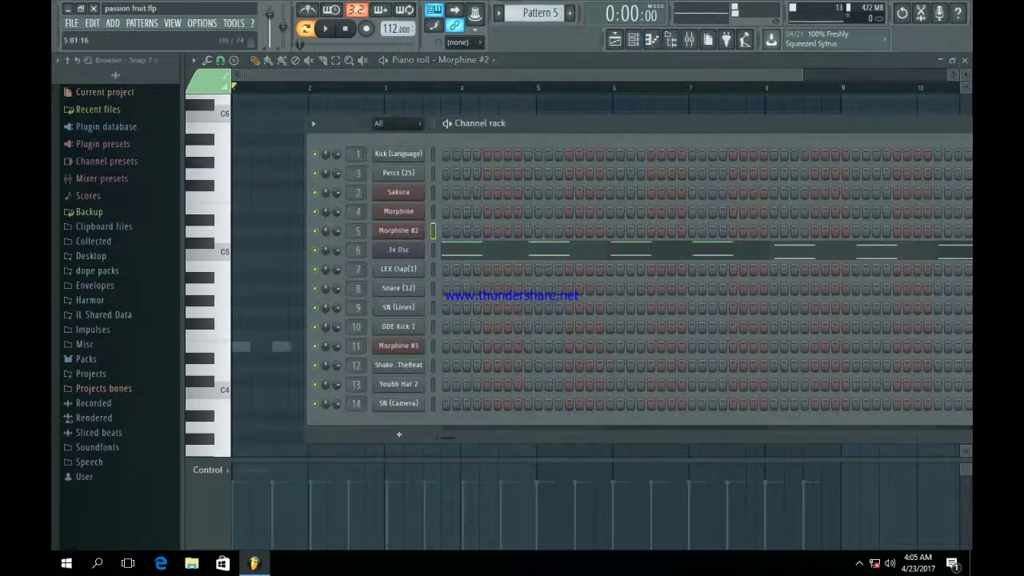
{"action": "left_click", "coordinate": [399, 250]}
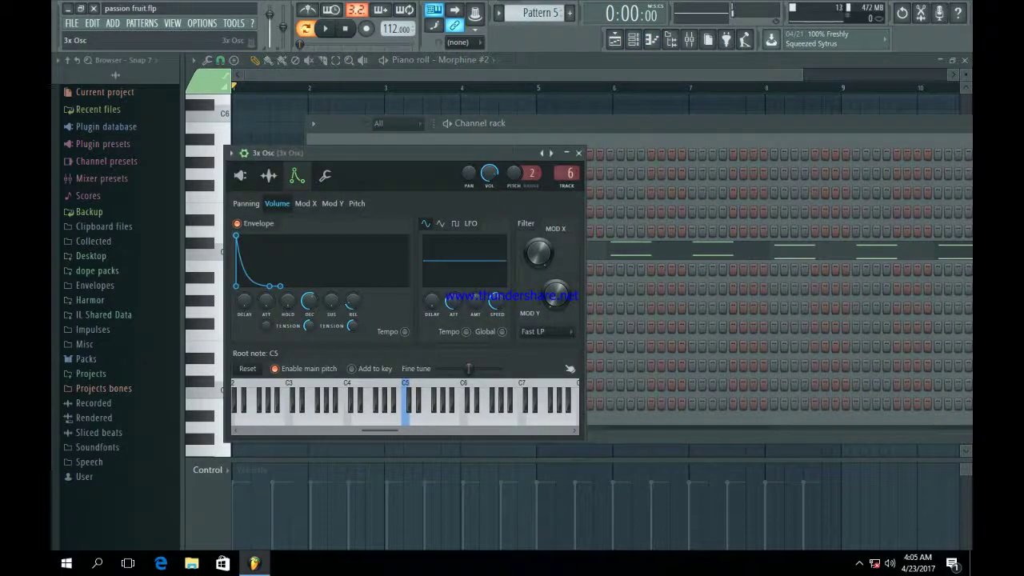
{"action": "left_click", "coordinate": [240, 175]}
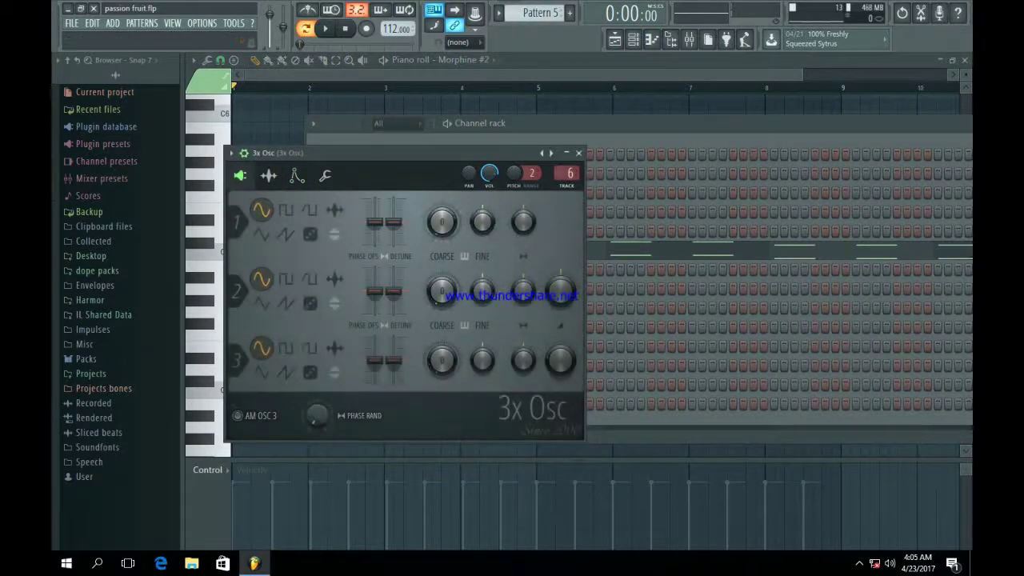
{"action": "left_click", "coordinate": [578, 153]}
Open the 3x Osc notes in the piano roll and play Pattern 5 through, following both octaves, before stopping playback.
{"action": "left_click", "coordinate": [426, 104]}
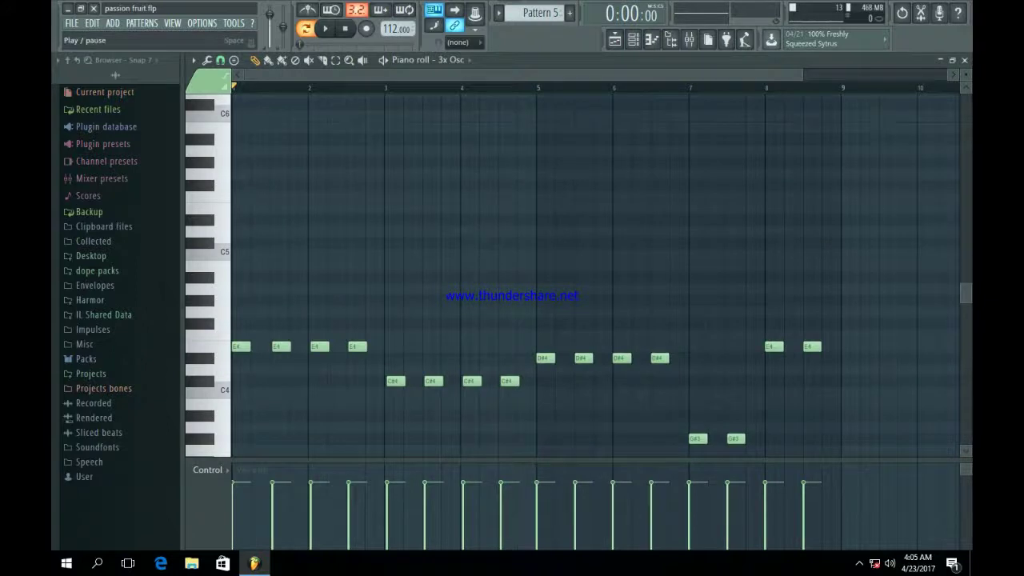
{"action": "key", "text": "space"}
{"action": "scroll", "coordinate": [426, 243], "scroll_direction": "down", "scroll_amount": 4}
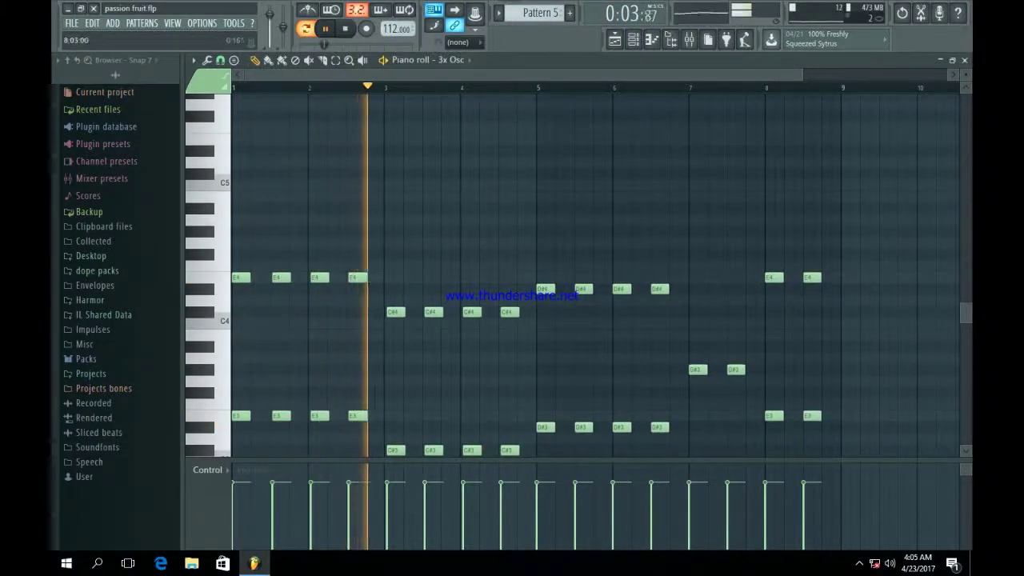
{"action": "left_click_drag", "start_coordinate": [800, 75], "coordinate": [944, 74]}
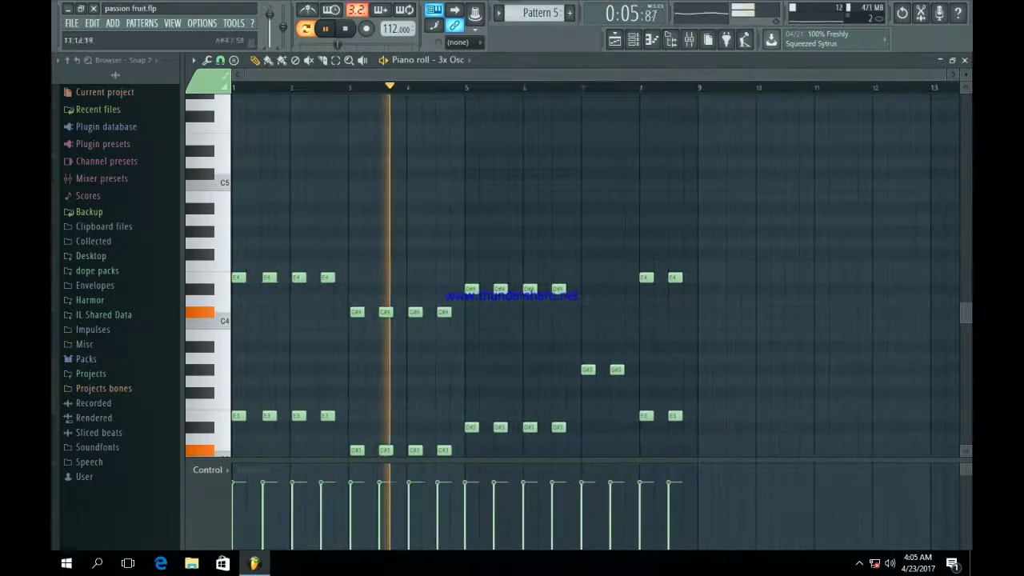
{"action": "scroll", "coordinate": [512, 271], "scroll_direction": "down", "scroll_amount": 2}
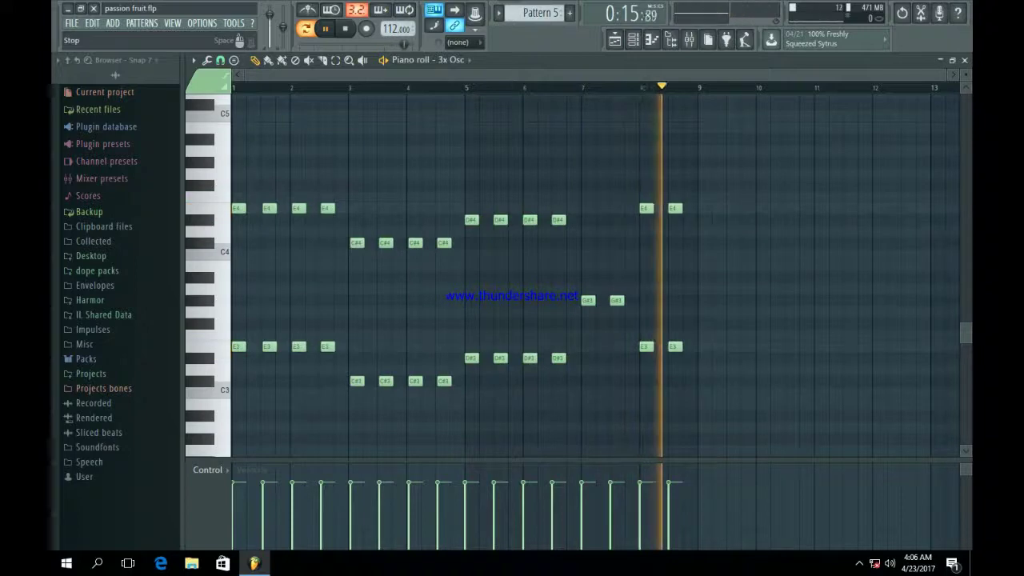
{"action": "key", "text": "space"}
Bring the channel rack's steps into full view and play Pattern 6's clap, snare and kick sequence.
{"action": "left_click", "coordinate": [633, 39]}
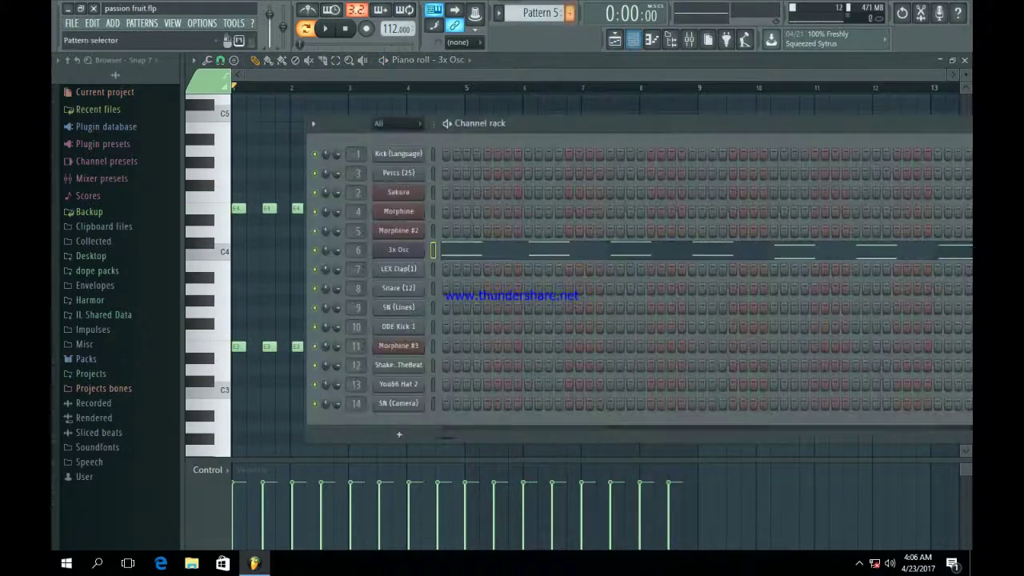
{"action": "left_click_drag", "start_coordinate": [520, 123], "coordinate": [414, 99]}
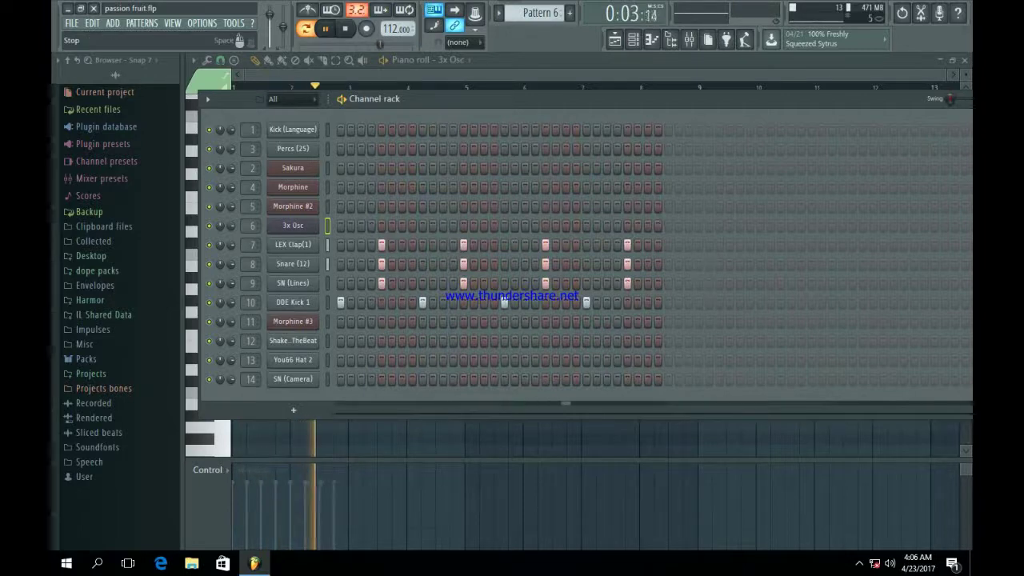
Switch to Pattern 7 and inspect the Morphine #3 synthesizer settings.
{"action": "scroll", "coordinate": [541, 13], "scroll_direction": "up", "scroll_amount": 1}
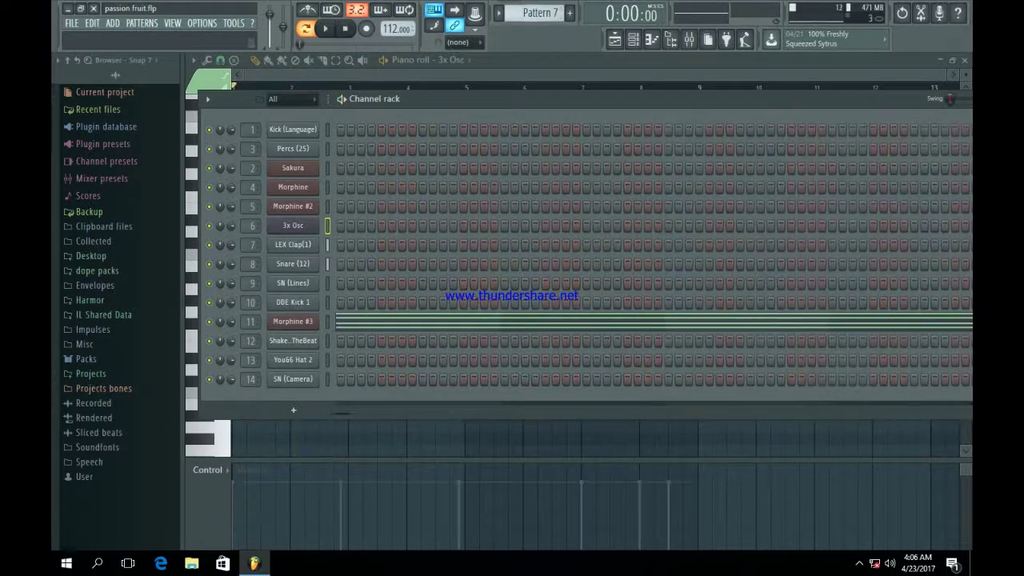
{"action": "left_click", "coordinate": [292, 321]}
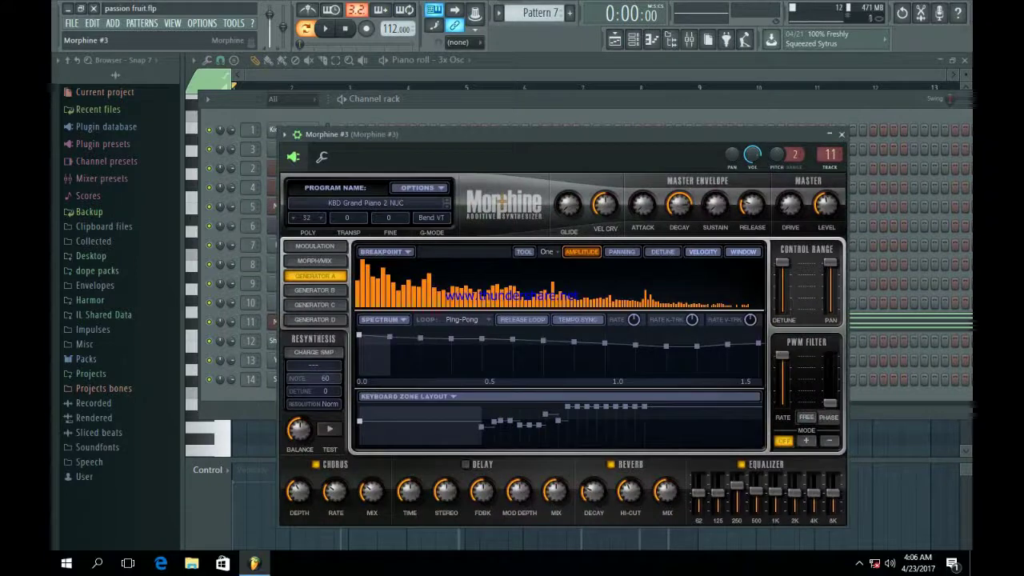
{"action": "key", "text": "Escape"}
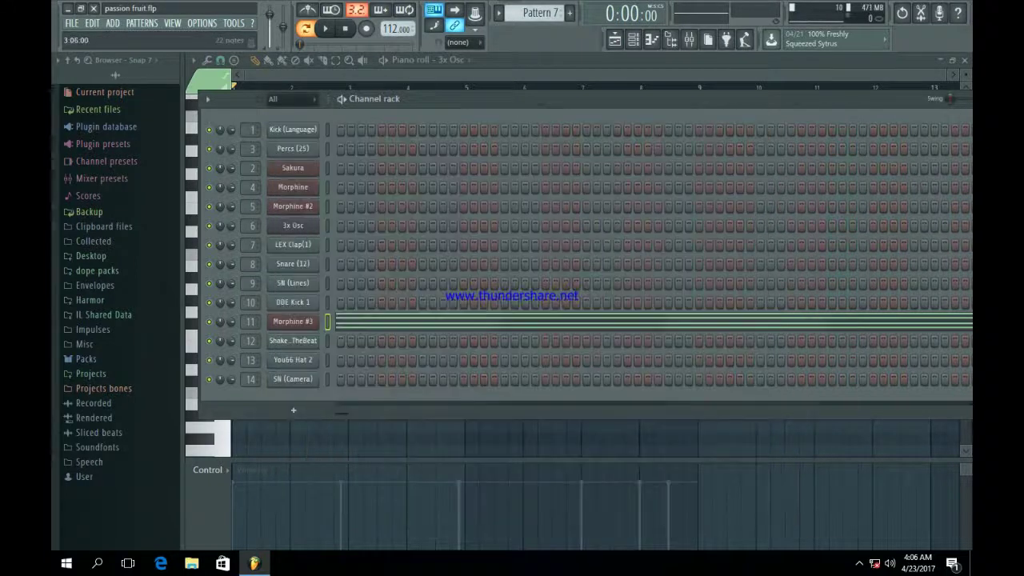
Open the Morphine #3 chords in the piano roll and play Pattern 7 through.
{"action": "left_click", "coordinate": [720, 322]}
{"action": "scroll", "coordinate": [596, 276], "scroll_direction": "up", "scroll_amount": 3}
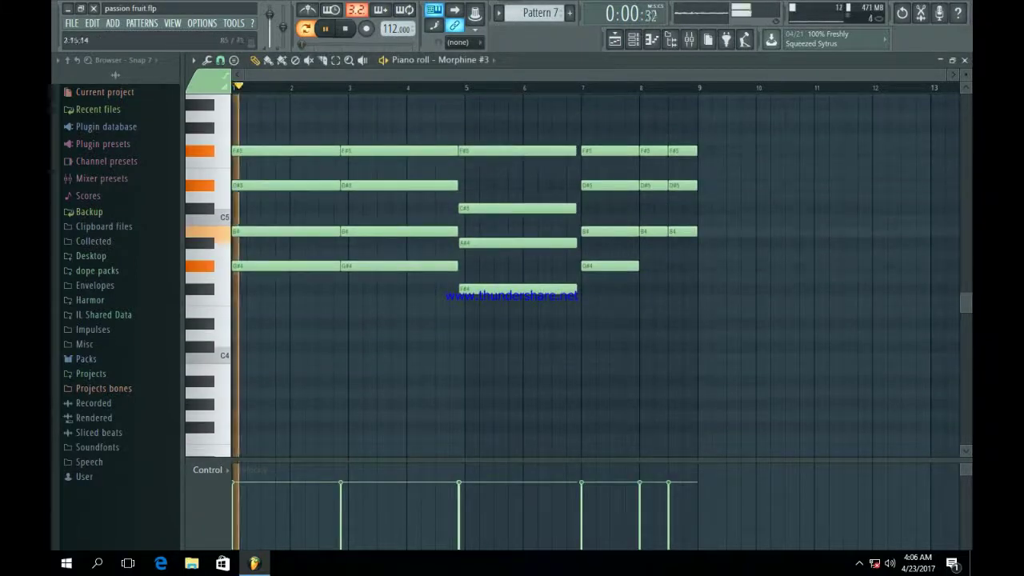
{"action": "scroll", "coordinate": [596, 276], "scroll_direction": "up", "scroll_amount": 1}
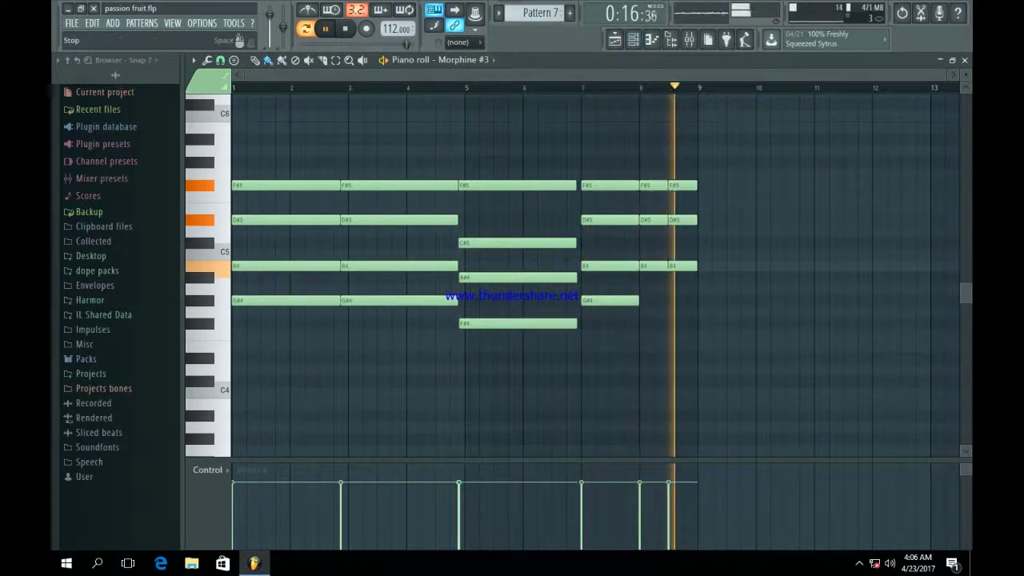
Switch to Pattern 8 in the channel rack and inspect the shaker and You&6 Hat 2 sampler settings during playback.
{"action": "left_click", "coordinate": [633, 39]}
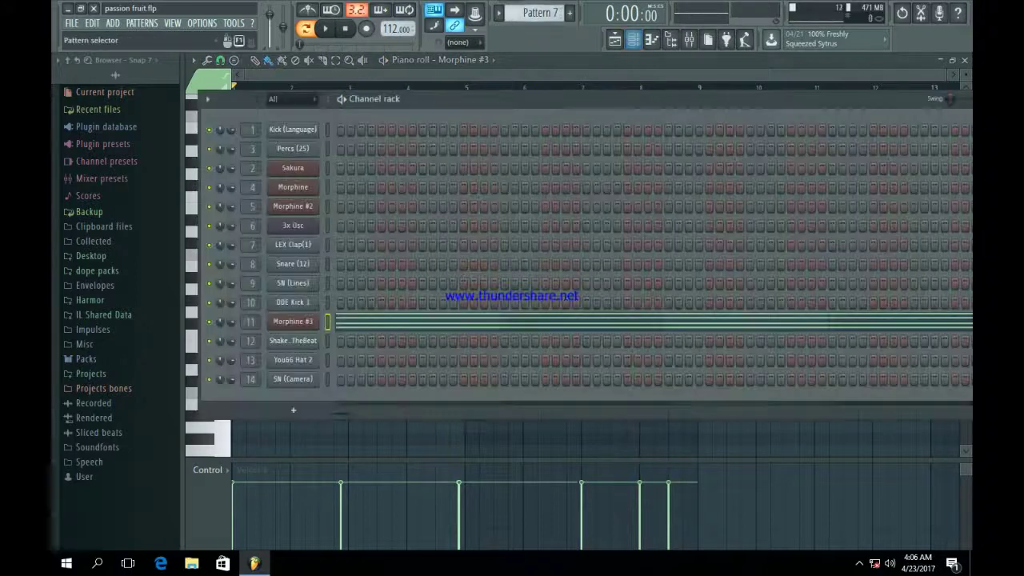
{"action": "scroll", "coordinate": [541, 13], "scroll_direction": "down", "scroll_amount": 1}
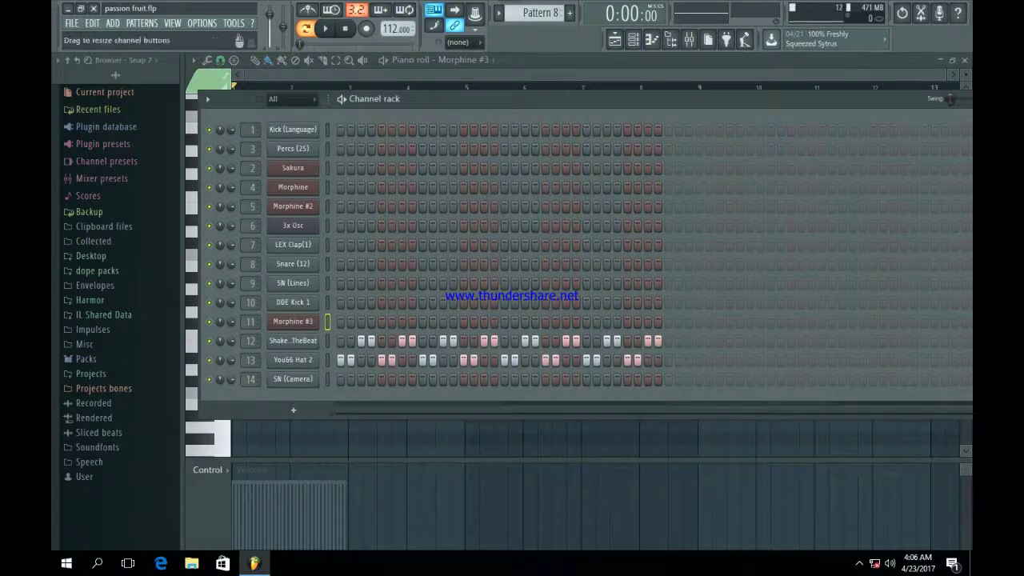
{"action": "left_click", "coordinate": [292, 341]}
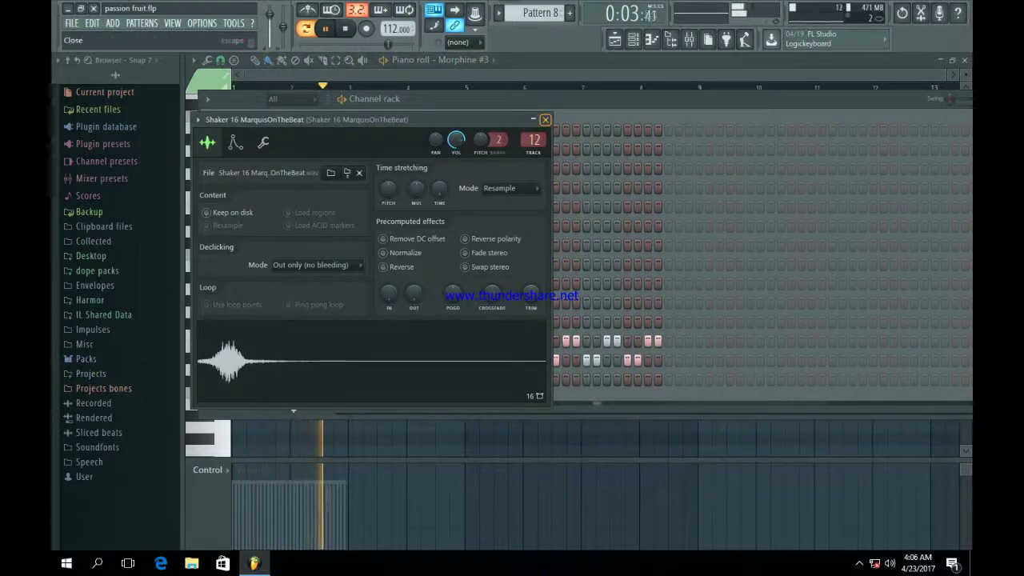
{"action": "left_click", "coordinate": [544, 119]}
{"action": "left_click", "coordinate": [293, 359]}
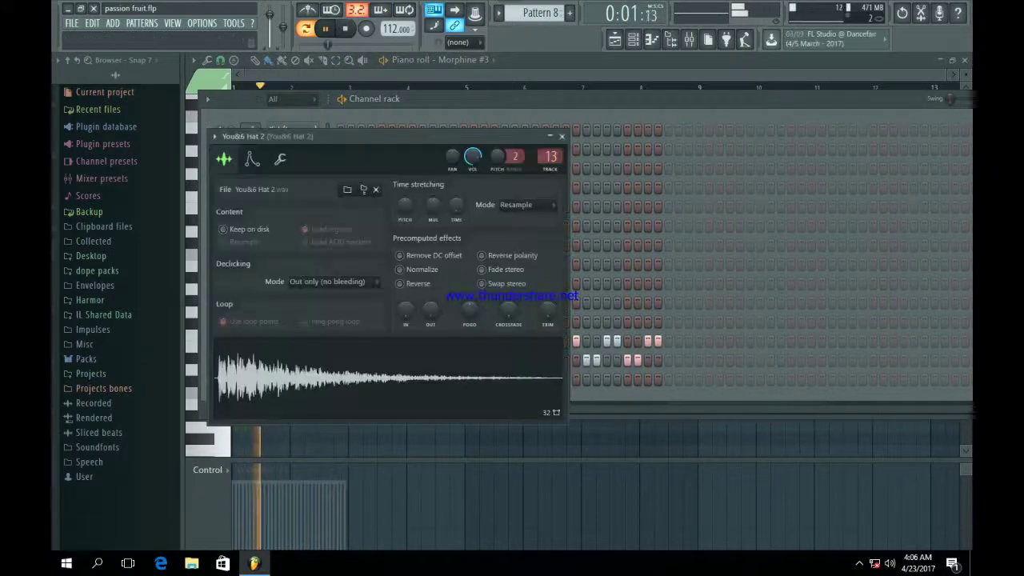
{"action": "left_click", "coordinate": [562, 136]}
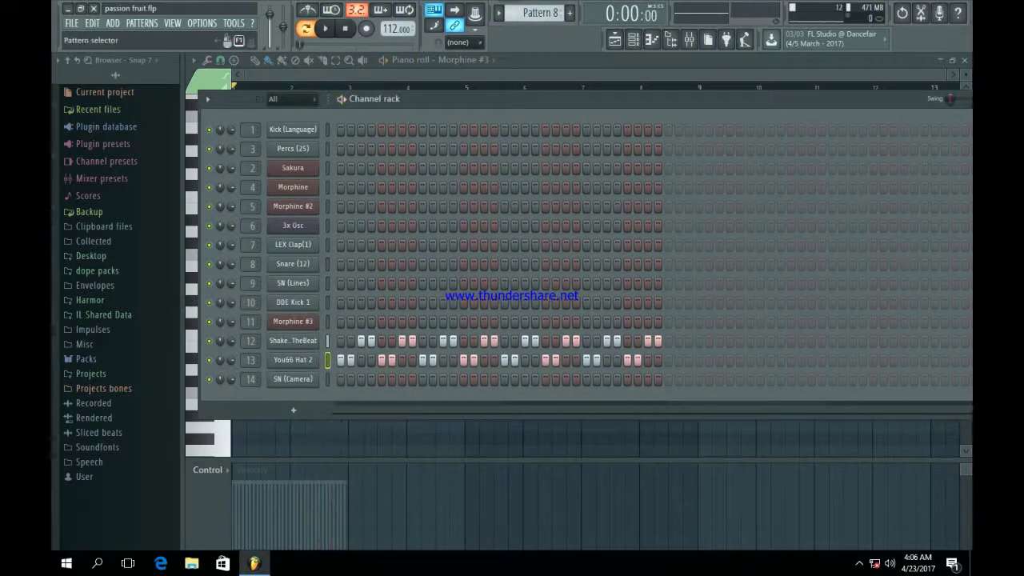
Switch to Pattern 9, play it, and inspect the SN (Camera) sampler settings.
{"action": "scroll", "coordinate": [541, 12], "scroll_direction": "down", "scroll_amount": 1}
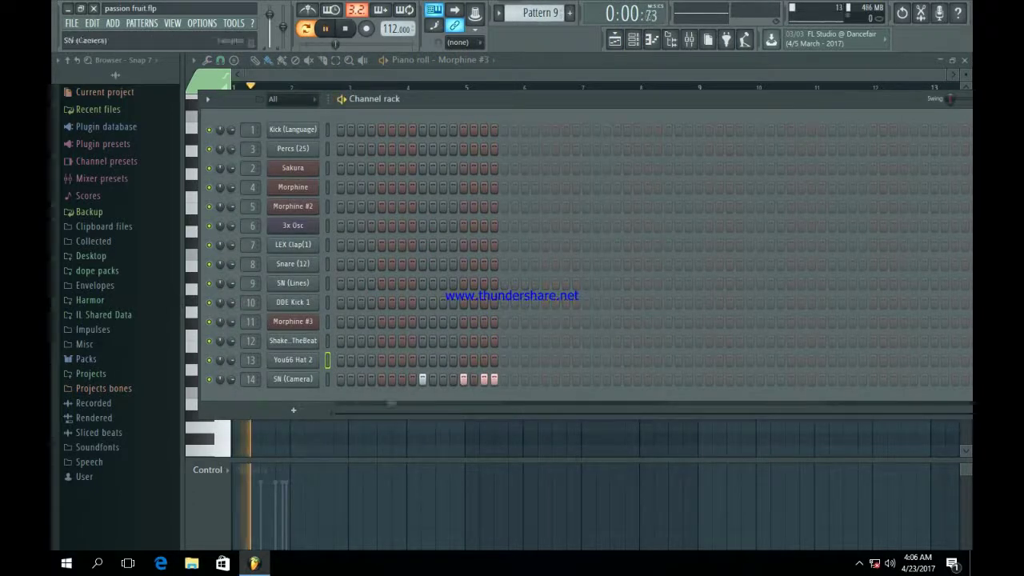
{"action": "left_click", "coordinate": [293, 379]}
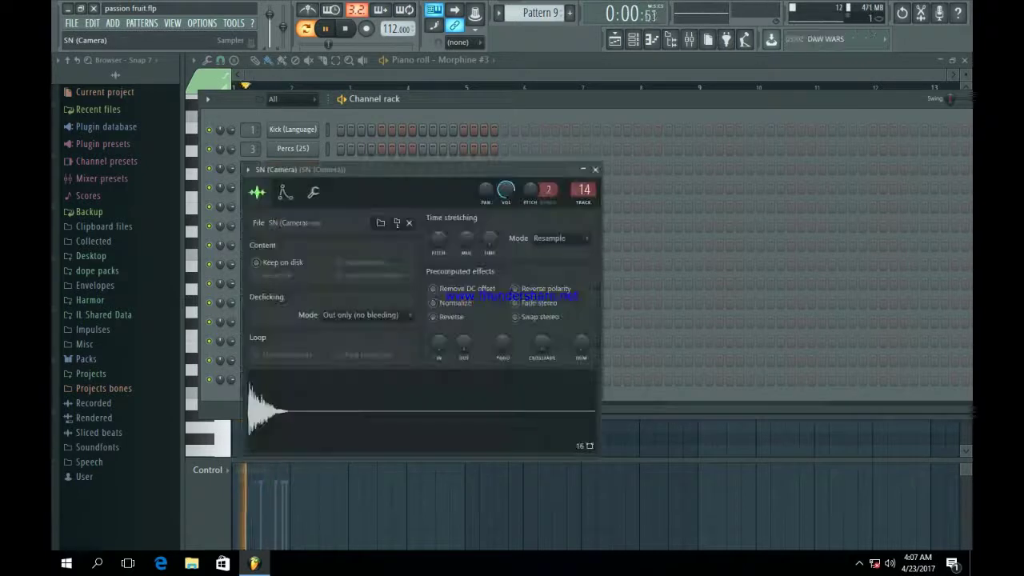
{"action": "key", "text": "Escape"}
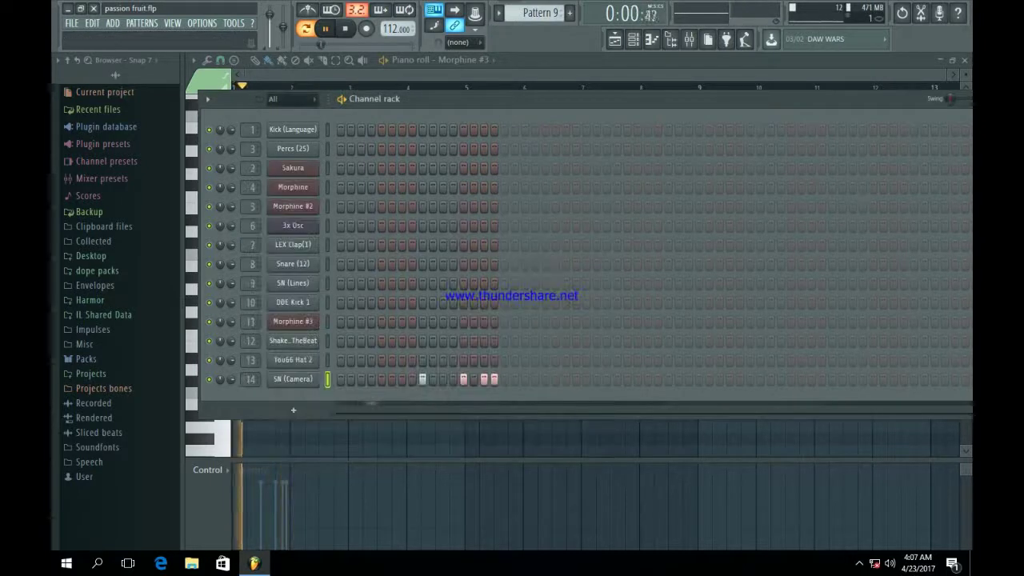
Review the percussion steps of Pattern 10 and kick steps of Pattern 11, advance to Pattern 12, and show the playlist arrangement.
{"action": "scroll", "coordinate": [540, 13], "scroll_direction": "down", "scroll_amount": 1}
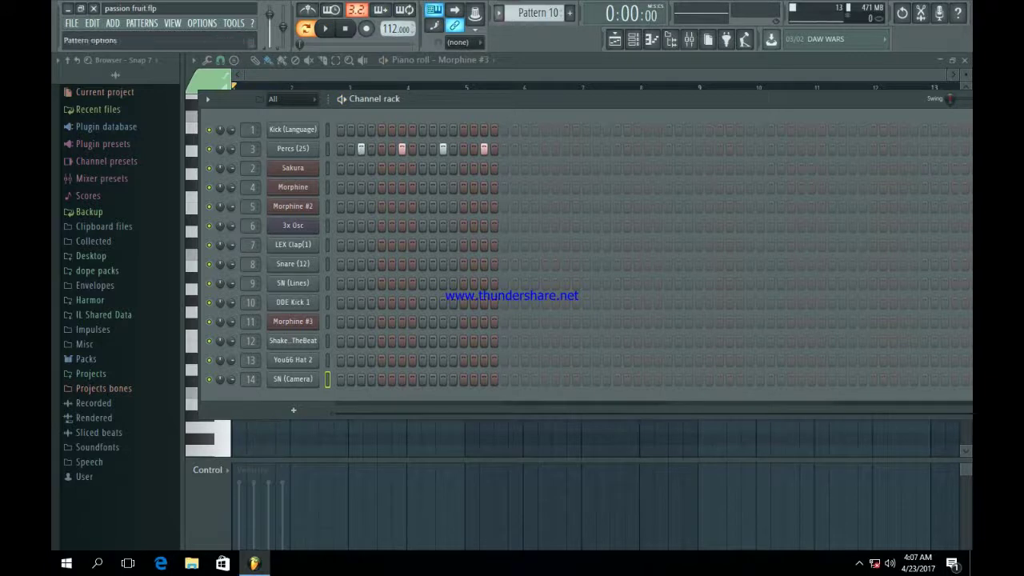
{"action": "scroll", "coordinate": [540, 13], "scroll_direction": "down", "scroll_amount": 1}
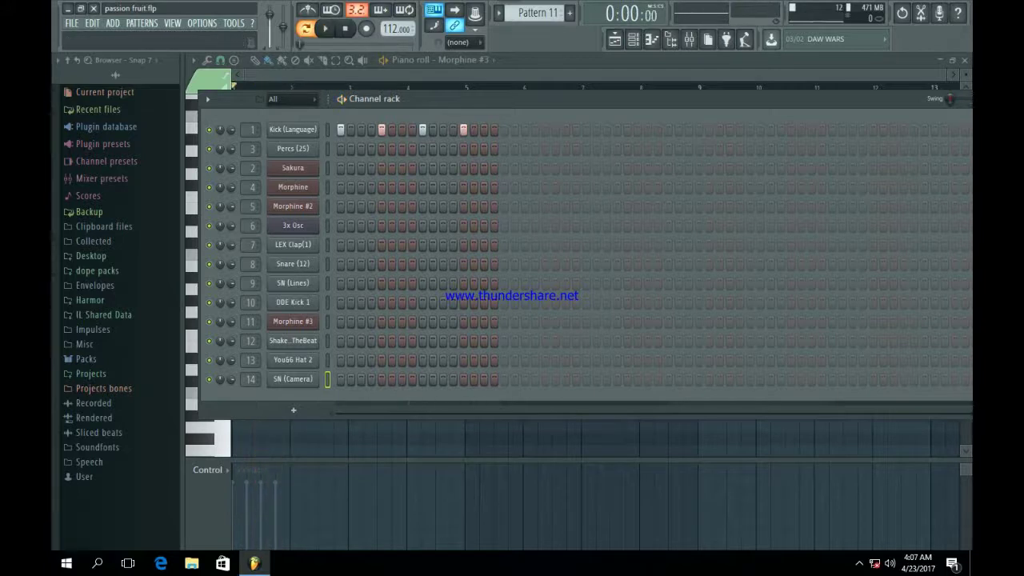
{"action": "scroll", "coordinate": [540, 13], "scroll_direction": "down", "scroll_amount": 1}
{"action": "key", "text": "F5"}
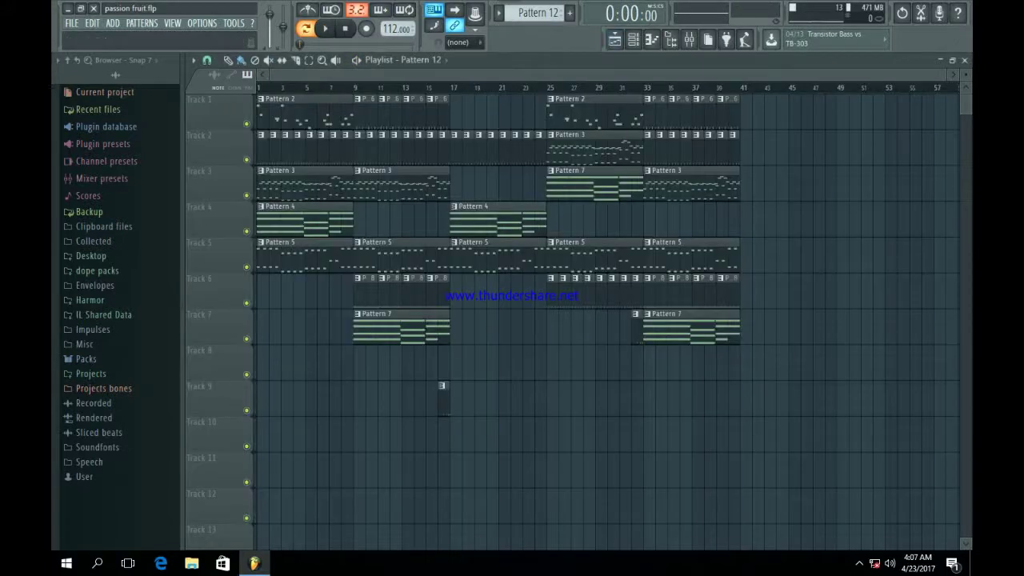